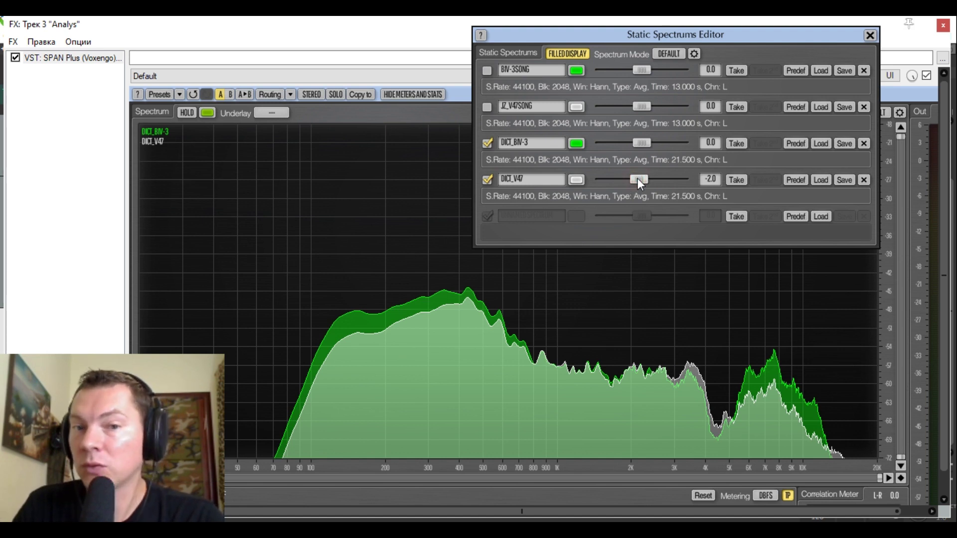
- Set the DICT_V47 static spectrum's level offset to -0.5, and close the spectrum editor and the effects window
drag(640, 176, 641, 179)
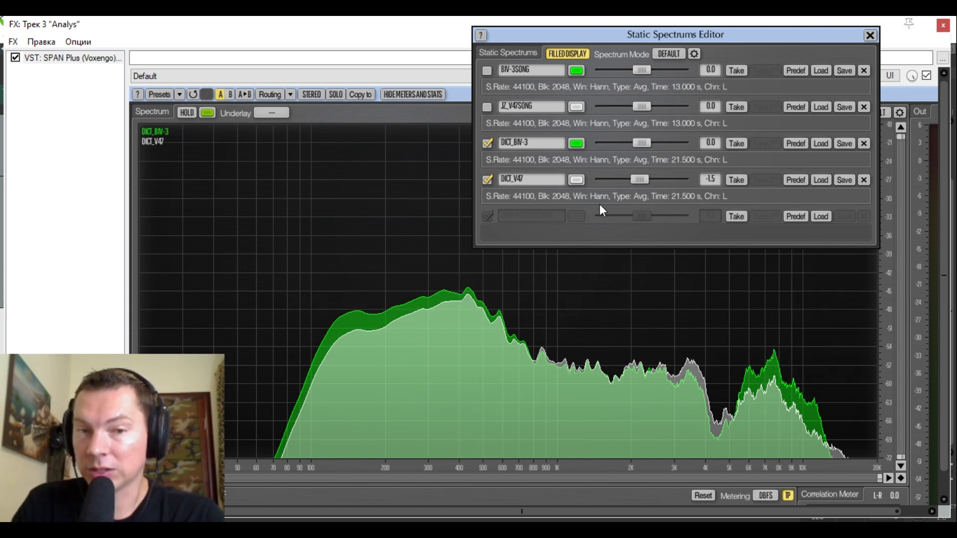
drag(641, 186, 642, 181)
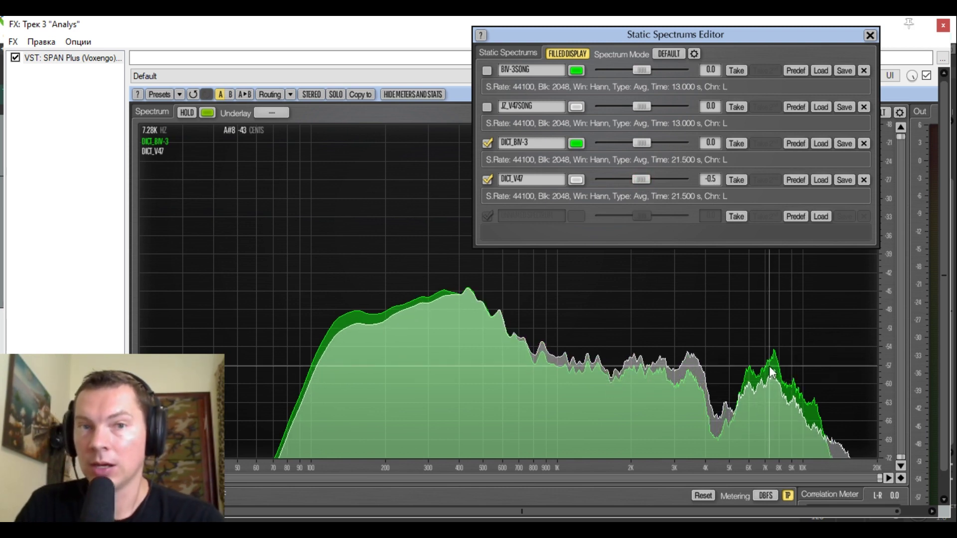
click(870, 36)
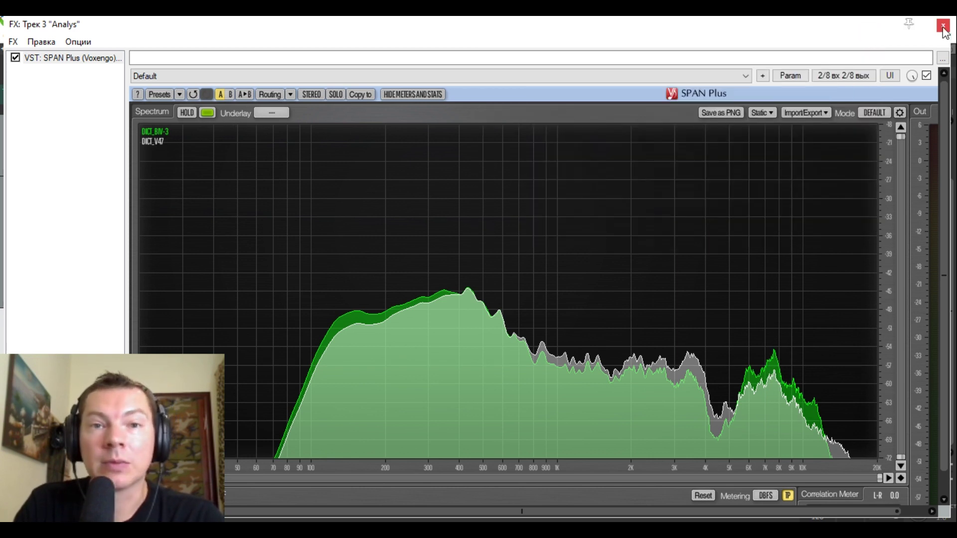
click(943, 26)
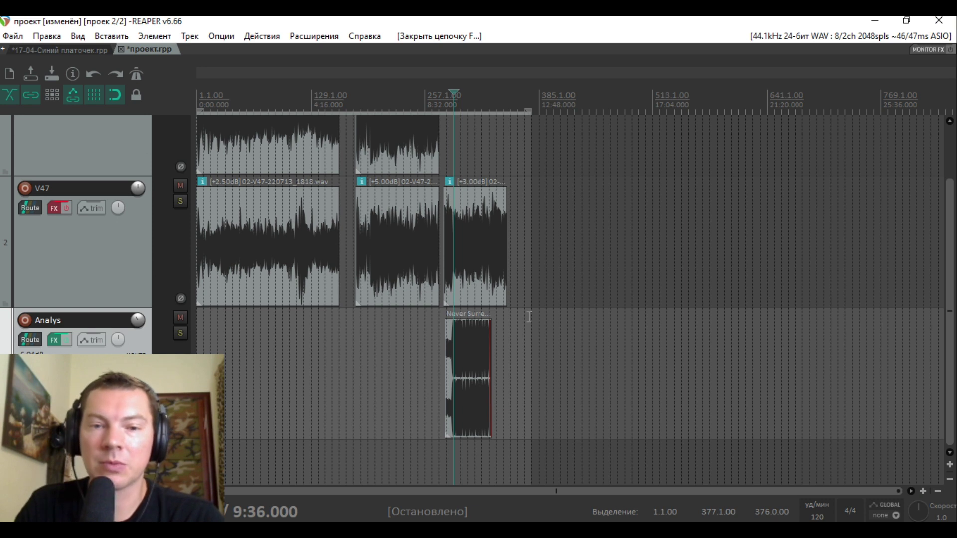
- Solo the V47 track beside the third recording and its backing track
scroll(583, 294, up, 5)
scroll(695, 269, up, 3)
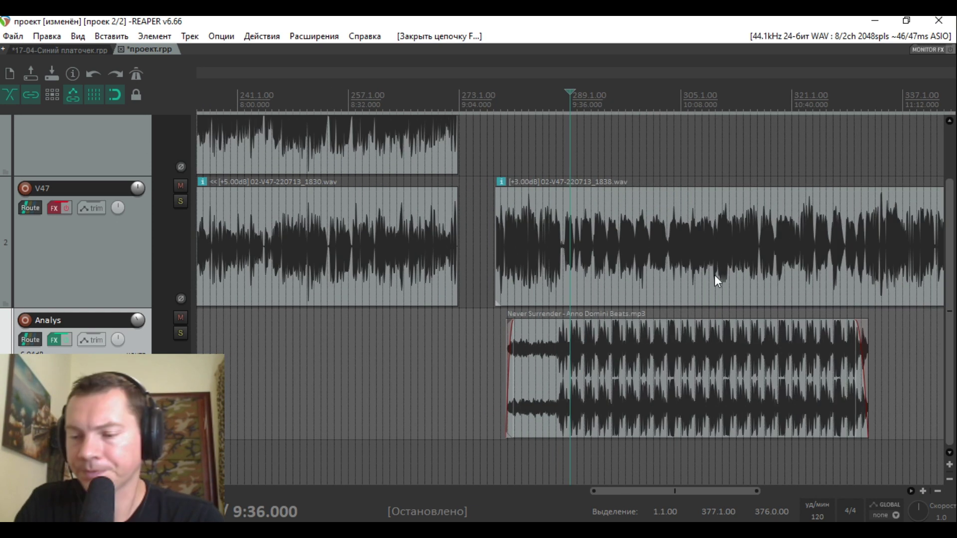
scroll(672, 279, down, 2)
drag(609, 491, 644, 490)
click(490, 146)
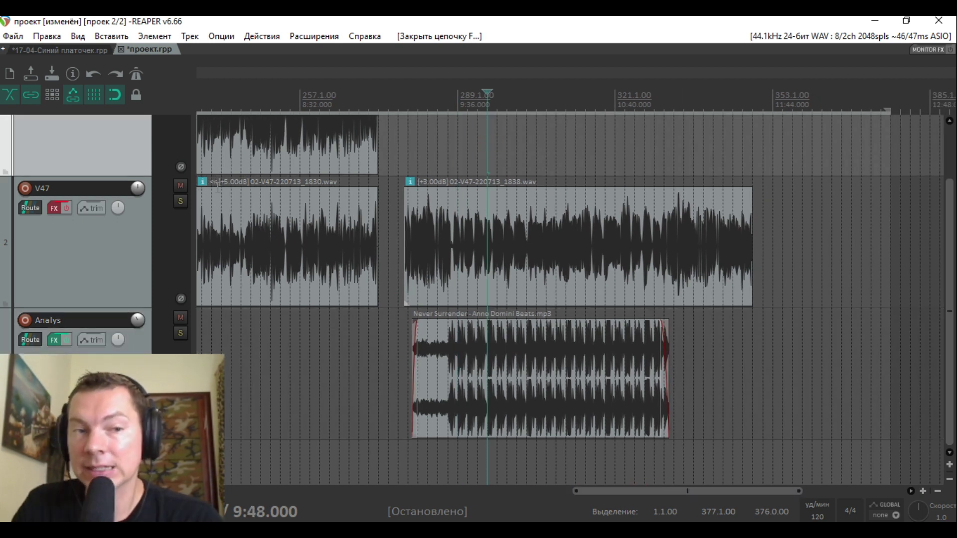
click(182, 199)
- Play the soloed V47 recording from 11:01.500, near the end of the backing track, and stop after a few seconds
click(655, 166)
scroll(655, 166, up, 10)
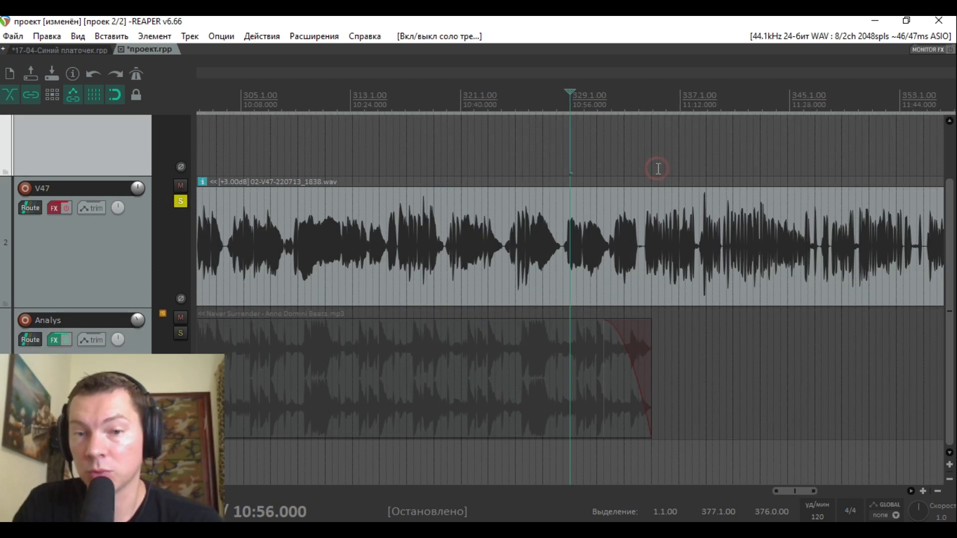
click(645, 166)
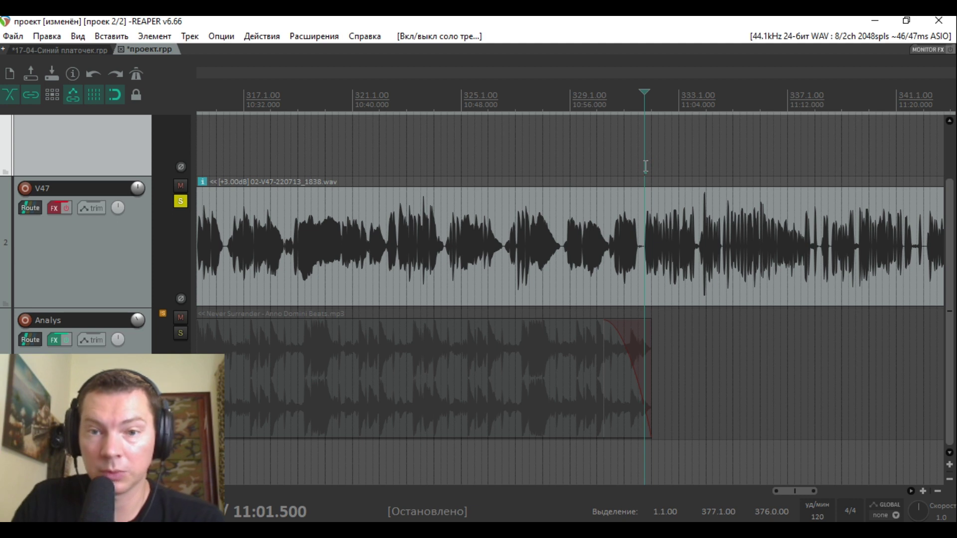
key(space)
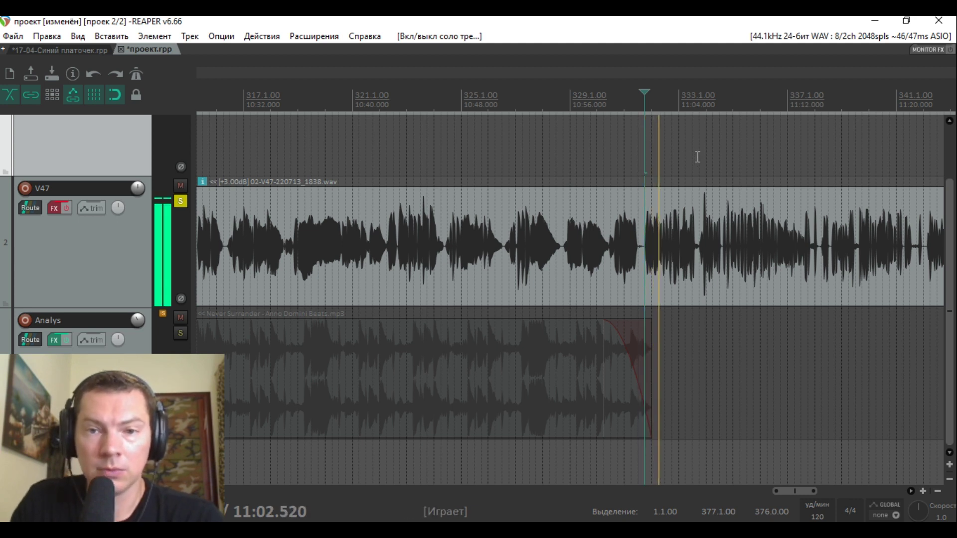
scroll(707, 153, up, 4)
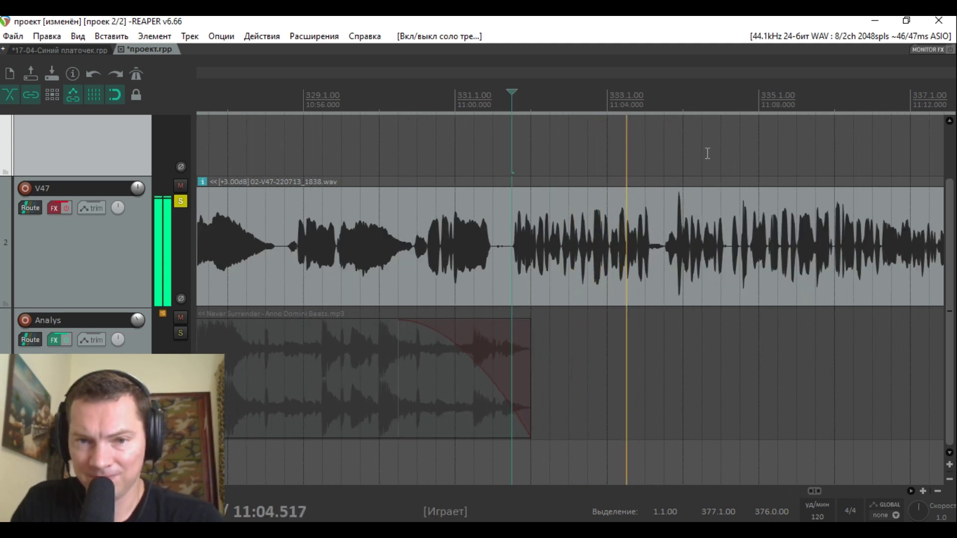
scroll(707, 153, down, 2)
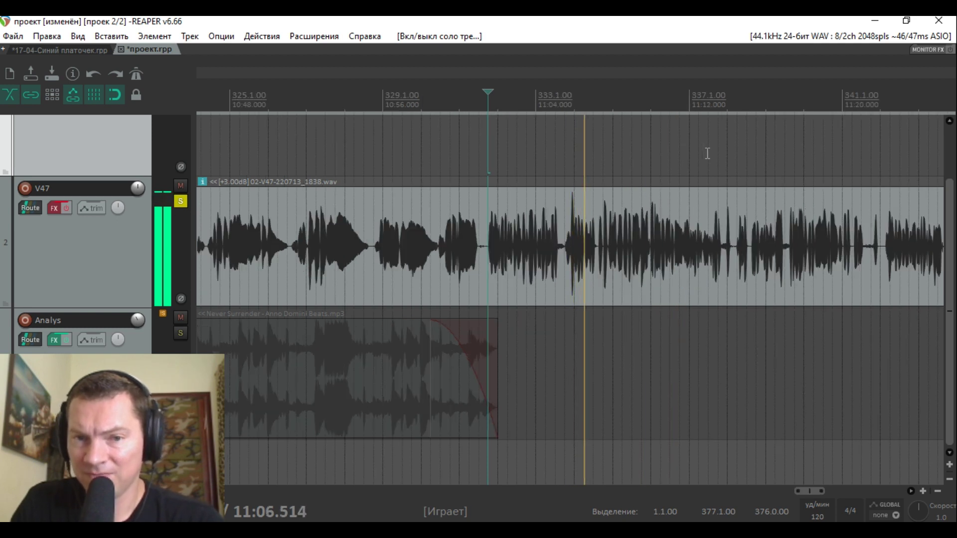
key(space)
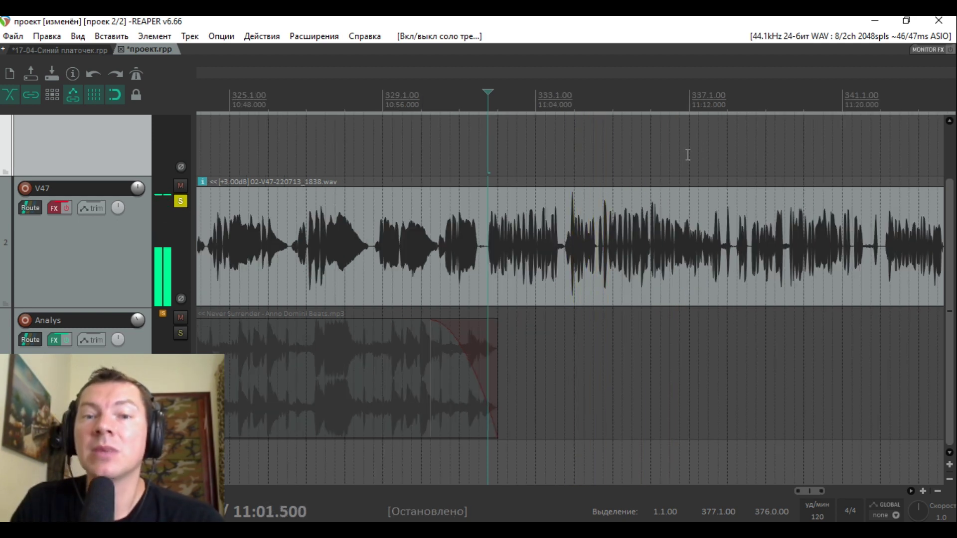
- Listen to a faster passage of the V47 recording starting at 11:08.000
click(694, 156)
scroll(683, 160, up, 1)
click(468, 145)
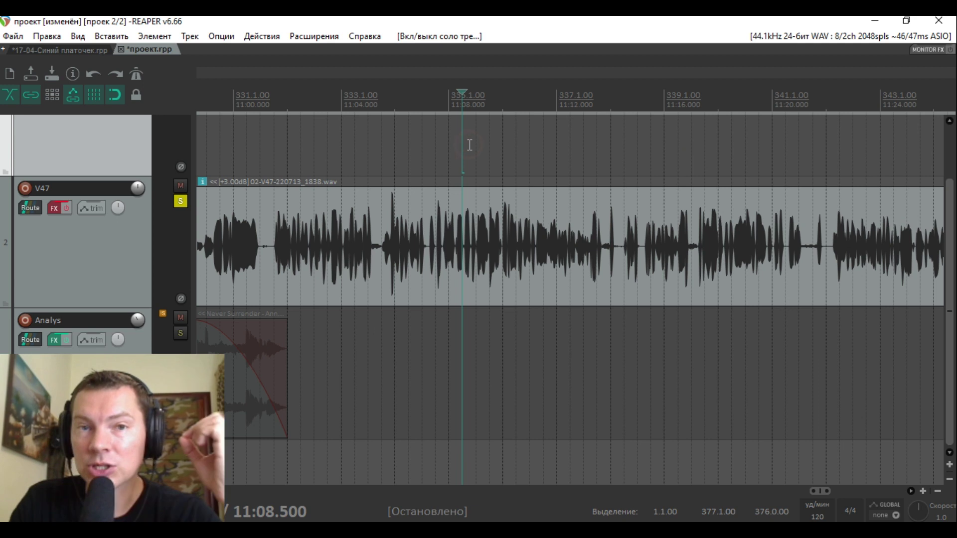
click(446, 154)
key(space)
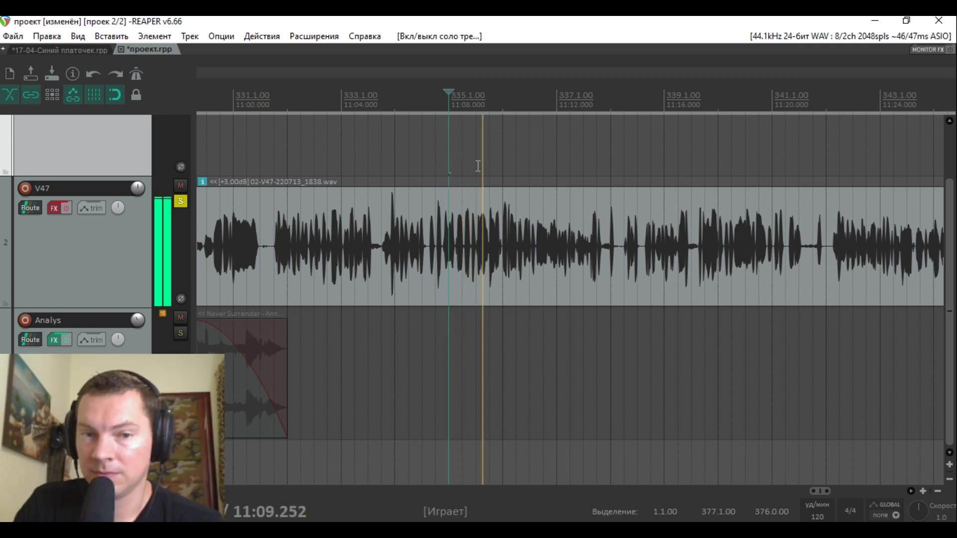
scroll(526, 164, up, 2)
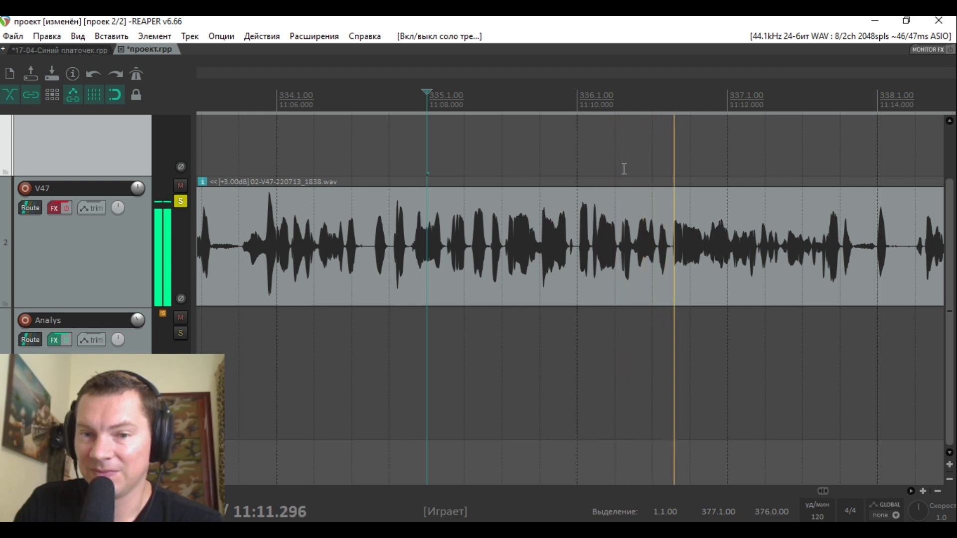
key(space)
- Switch to the open project 17-04-Синий платочек
scroll(600, 161, down, 4)
scroll(552, 161, down, 5)
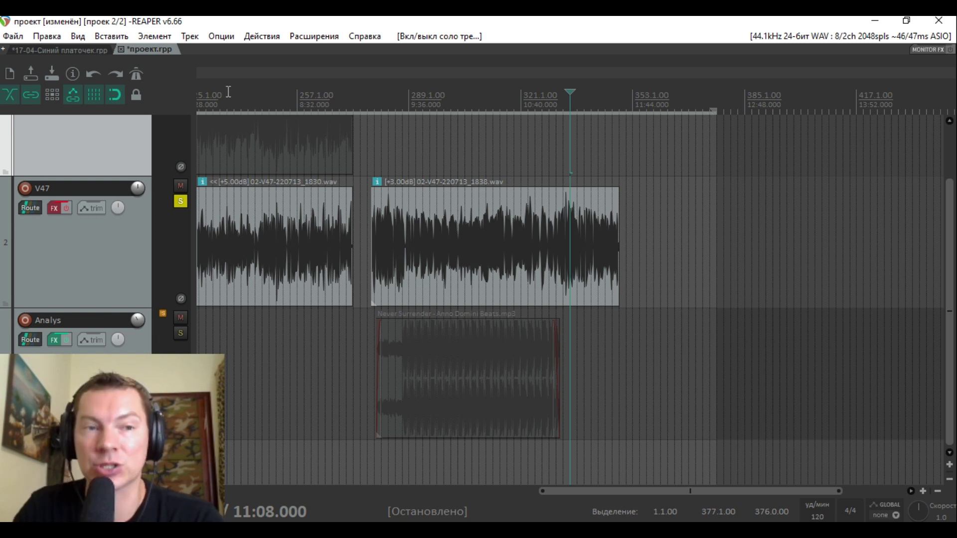
scroll(573, 162, up, 3)
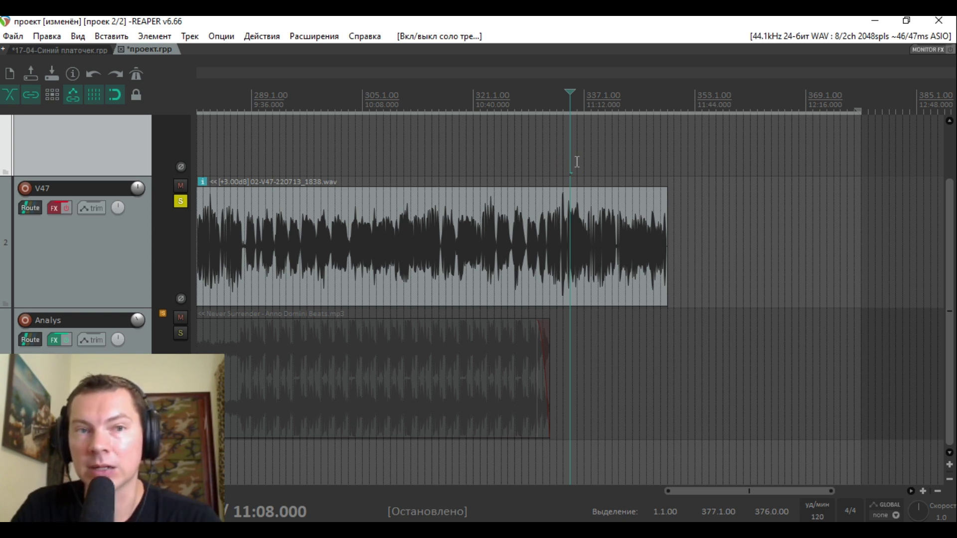
click(72, 50)
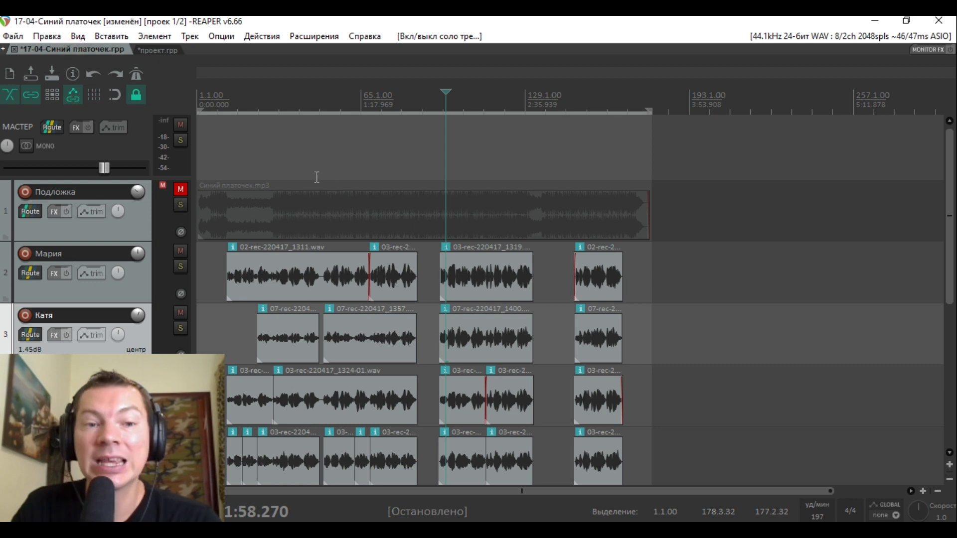
- Examine the vocal clips along the song's timeline up to the third sung section
click(273, 172)
scroll(541, 151, up, 4)
scroll(463, 154, down, 2)
click(485, 148)
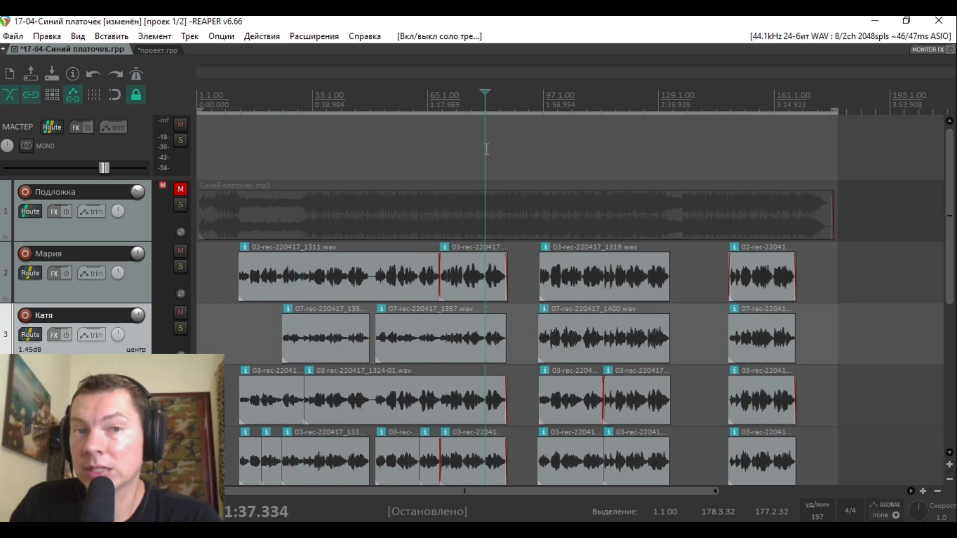
click(371, 144)
scroll(500, 159, up, 2)
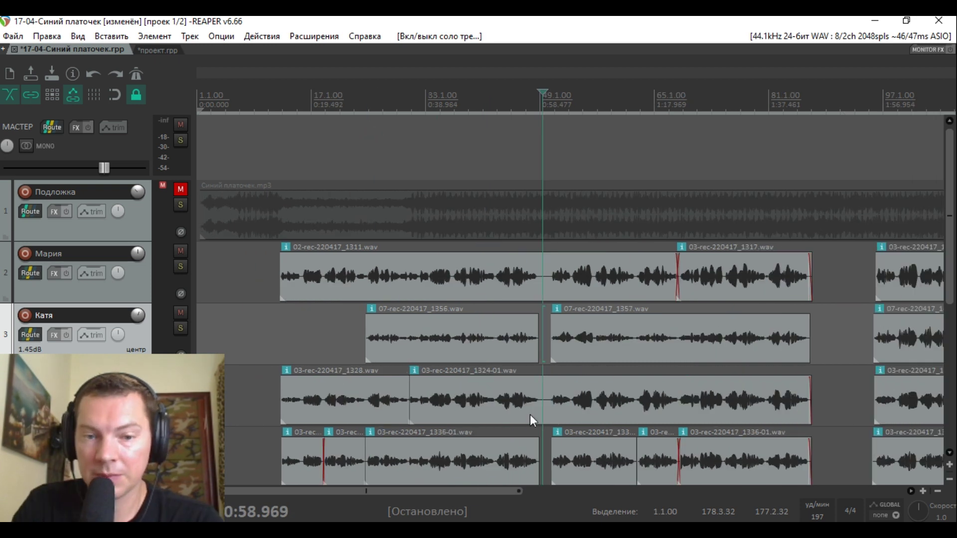
drag(455, 490, 653, 482)
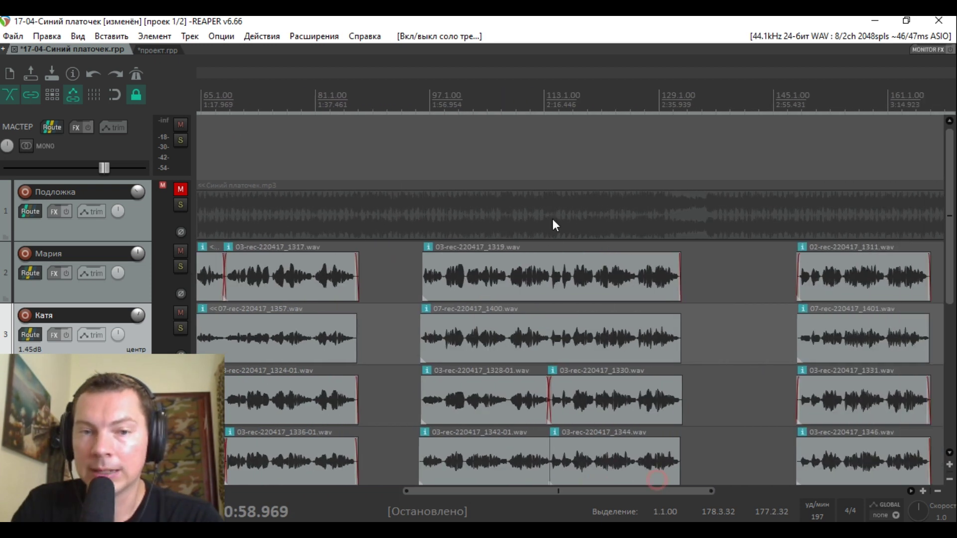
click(471, 154)
click(498, 165)
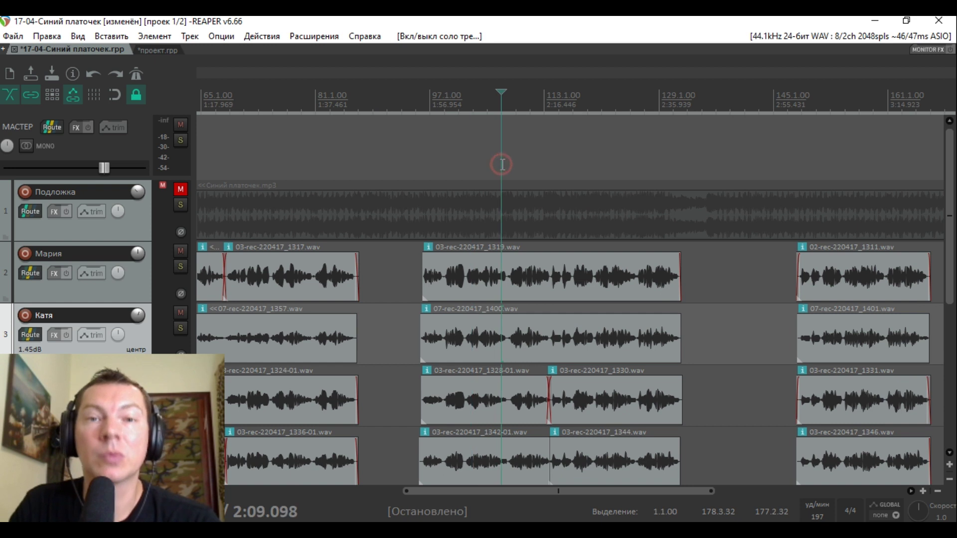
- Solo the vocal on track 2, listen to it from 1:59.530, and remove the solo
scroll(502, 165, up, 1)
click(579, 158)
scroll(578, 158, up, 3)
click(325, 164)
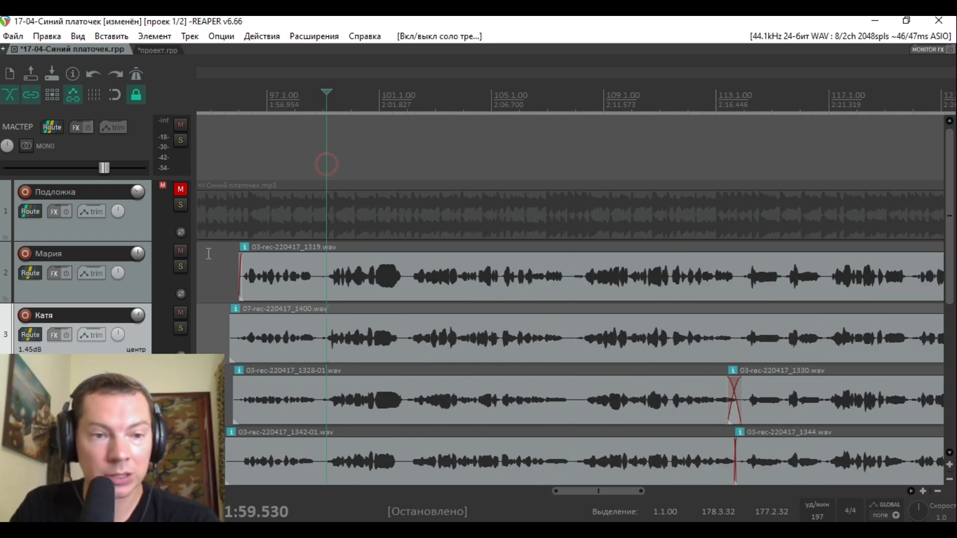
key(F6)
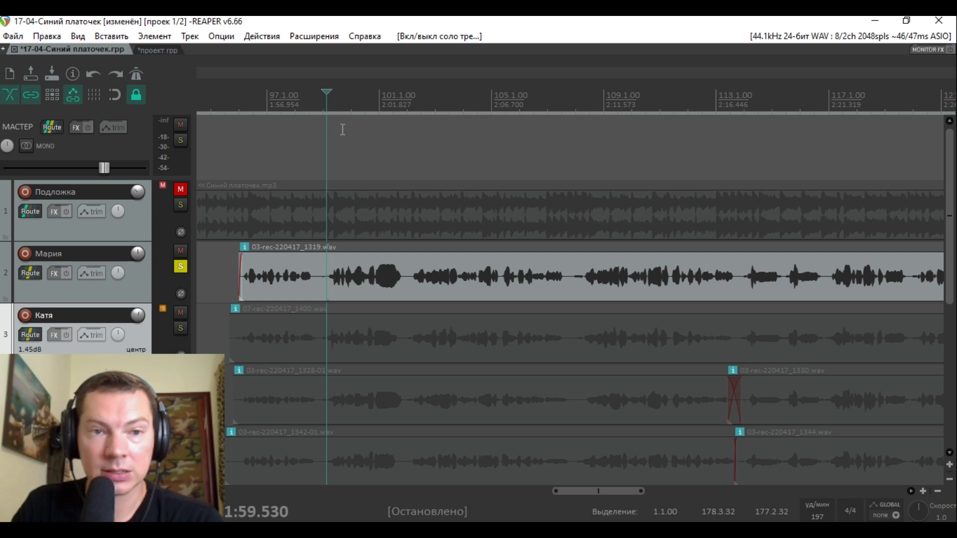
key(space)
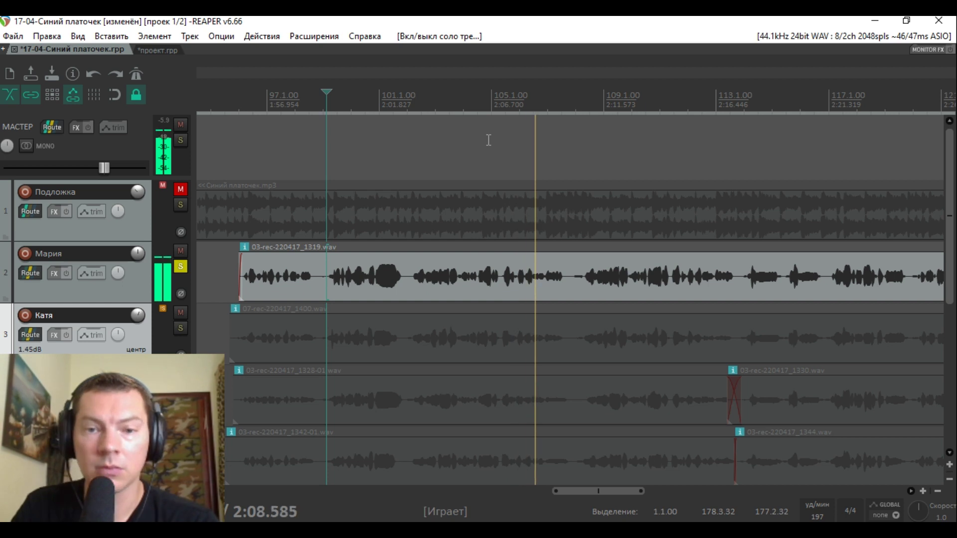
key(space)
click(181, 267)
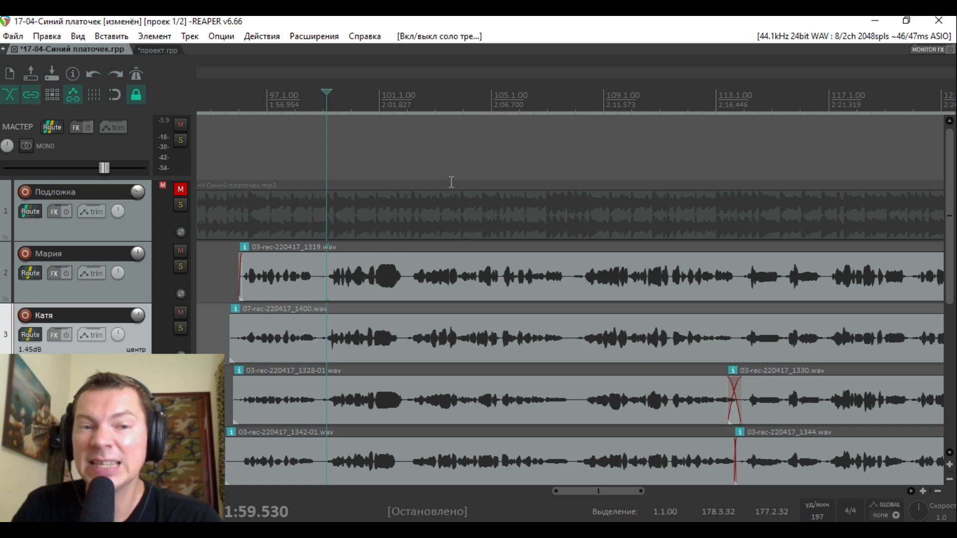
- Solo the vocal on track 3, listen to it from 1:56.635 and again from 2:02.293, and remove the solo
scroll(455, 159, down, 2)
drag(504, 485, 607, 491)
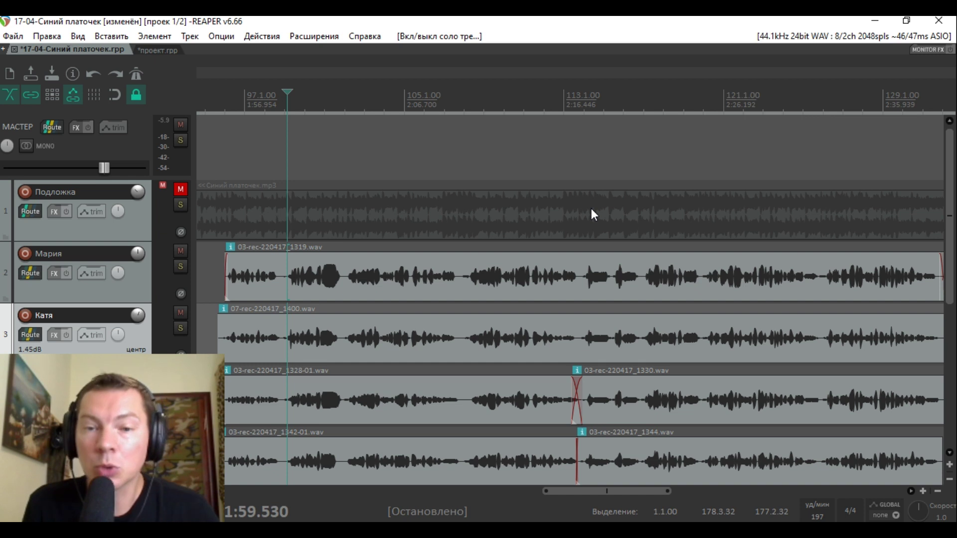
click(181, 329)
click(239, 151)
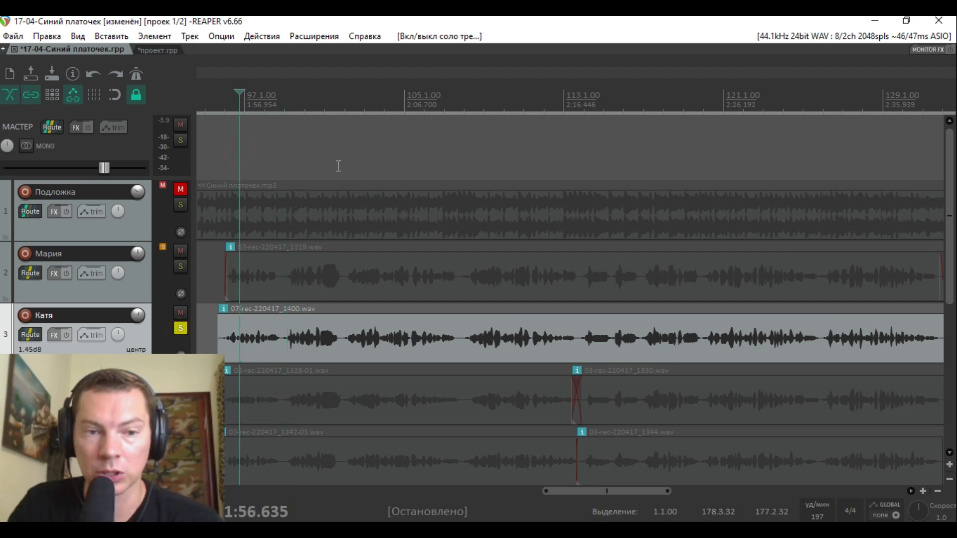
key(space)
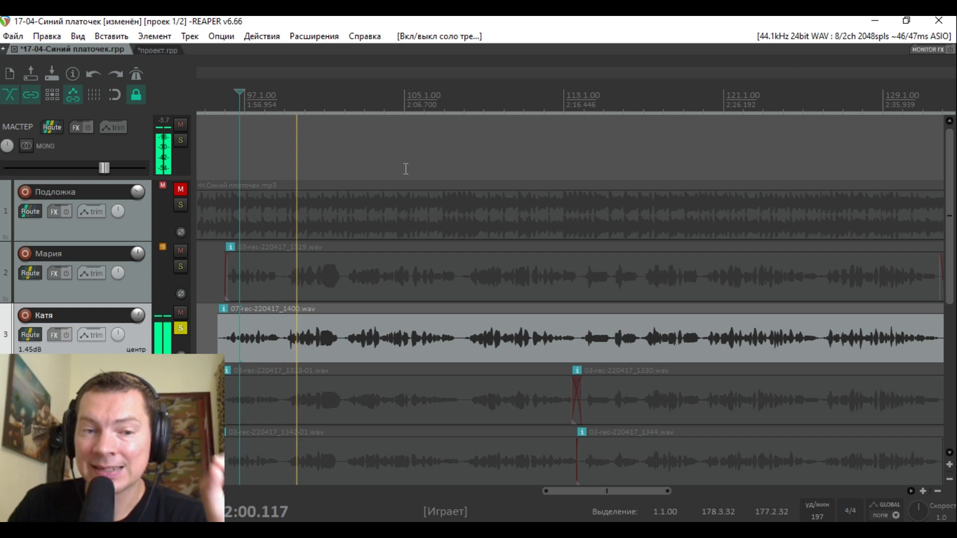
click(332, 164)
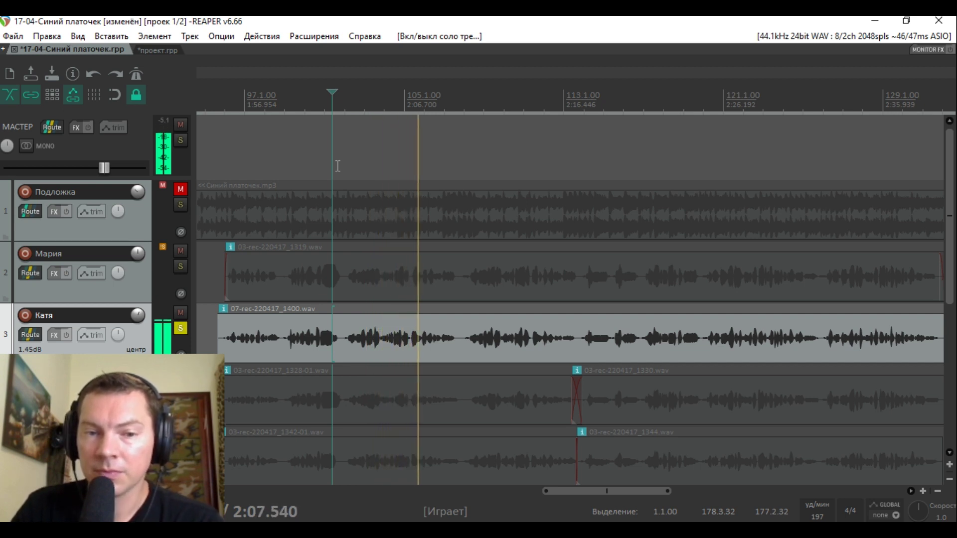
key(space)
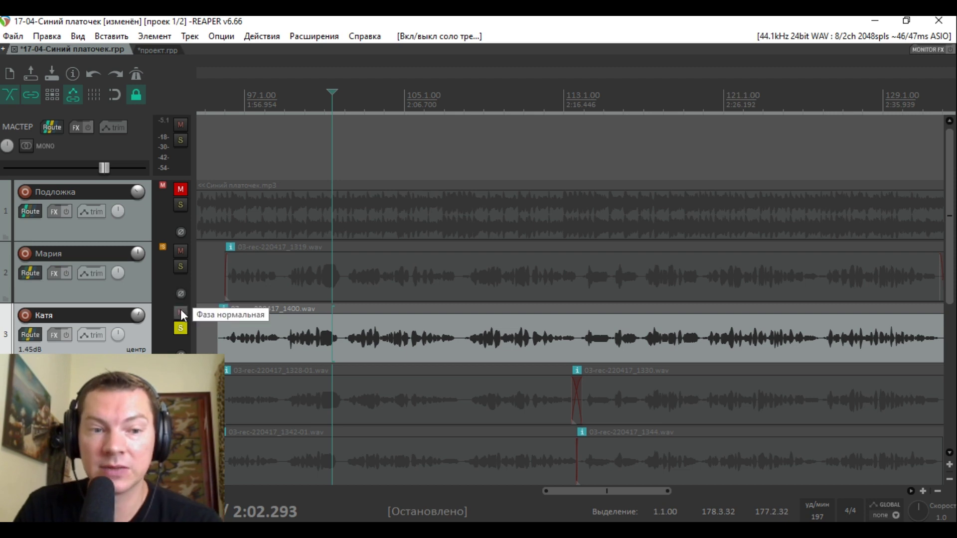
click(180, 329)
- Examine the remaining vocal tracks down to track 8, with the track heights reduced
scroll(348, 298, down, 5)
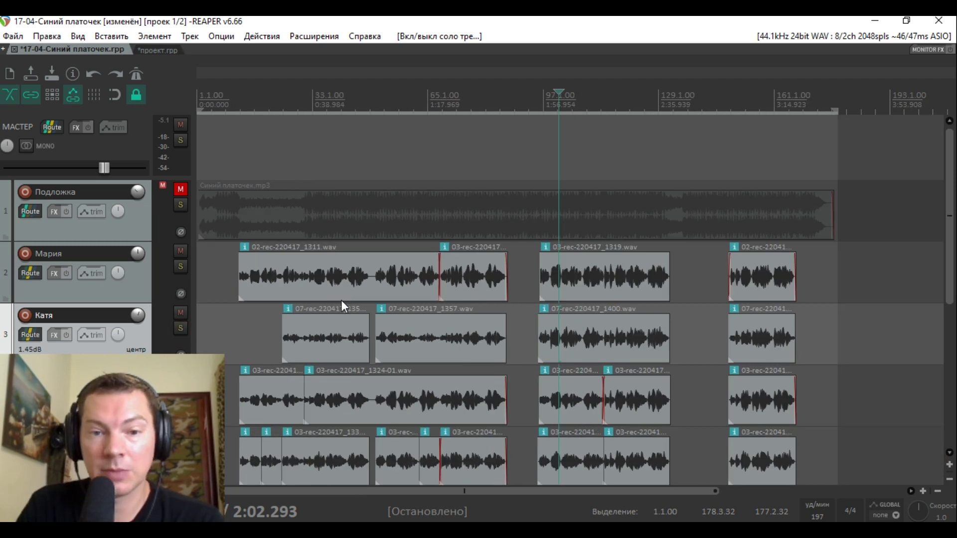
scroll(341, 300, down, 3)
scroll(269, 334, down, 5)
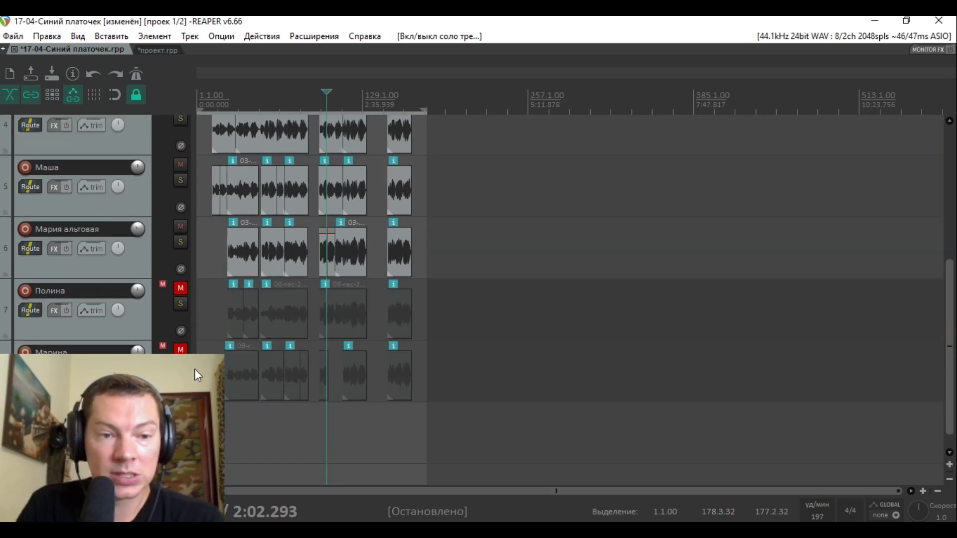
scroll(133, 276, down, 1)
scroll(474, 308, down, 2)
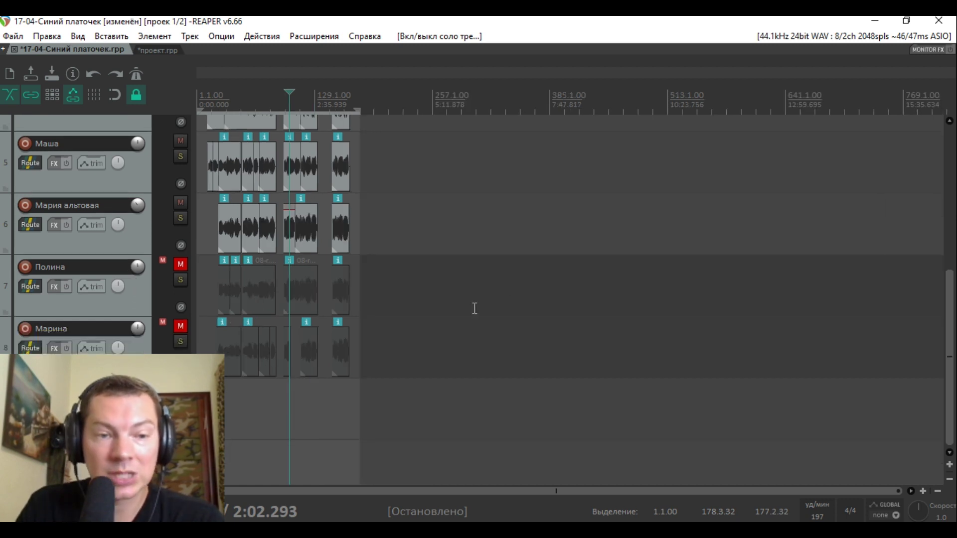
click(949, 479)
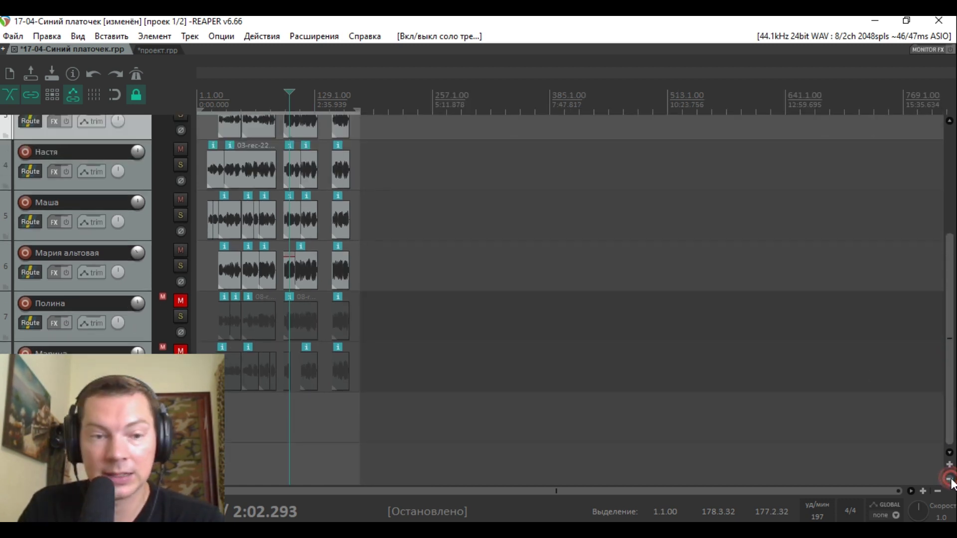
- Open the effects chain of the group vocal track 9 and enable its Things Flip EQ
click(949, 479)
click(949, 479)
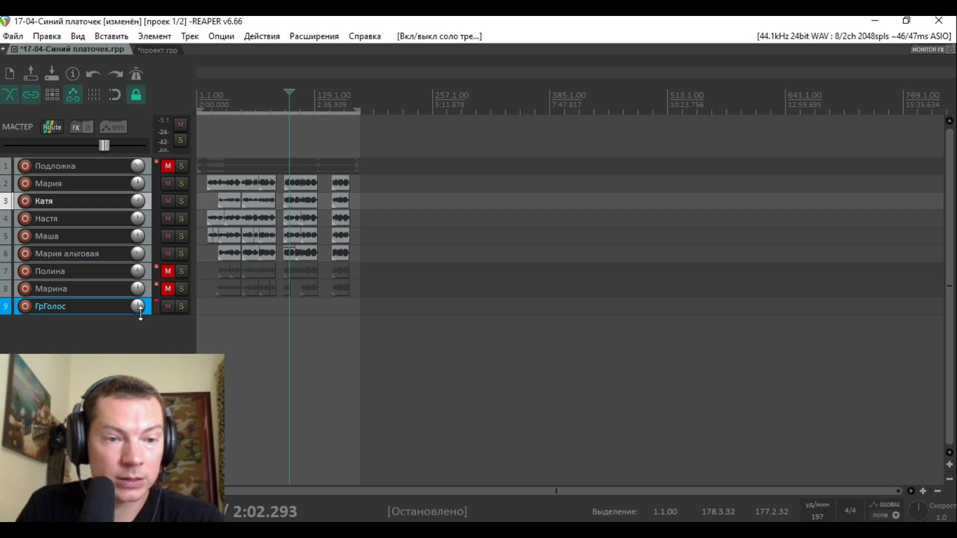
drag(108, 314, 105, 343)
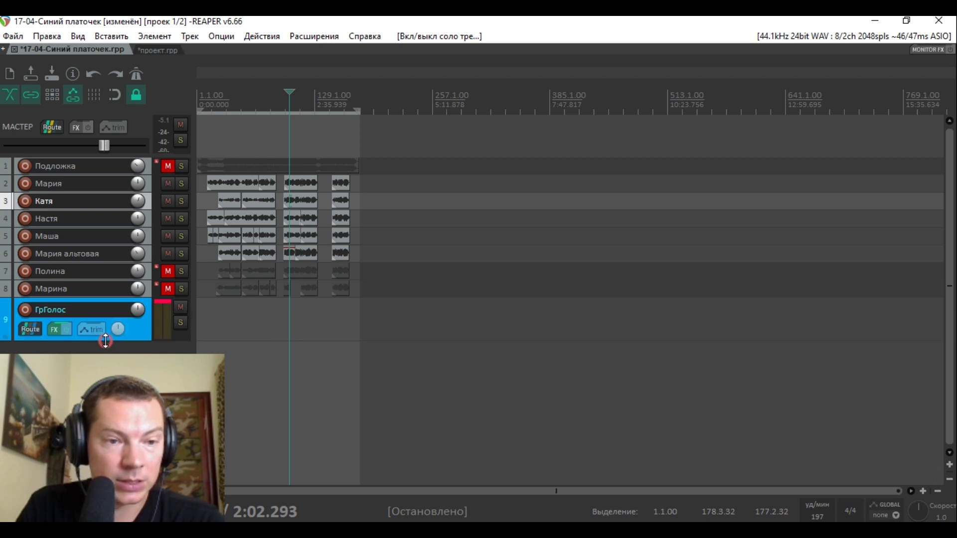
click(54, 330)
drag(341, 74, 500, 101)
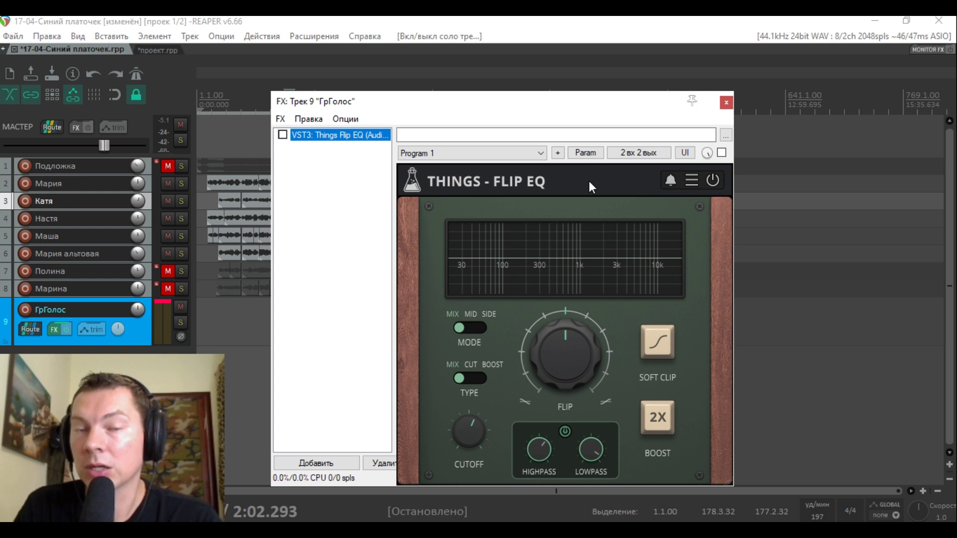
drag(552, 109, 551, 85)
click(282, 111)
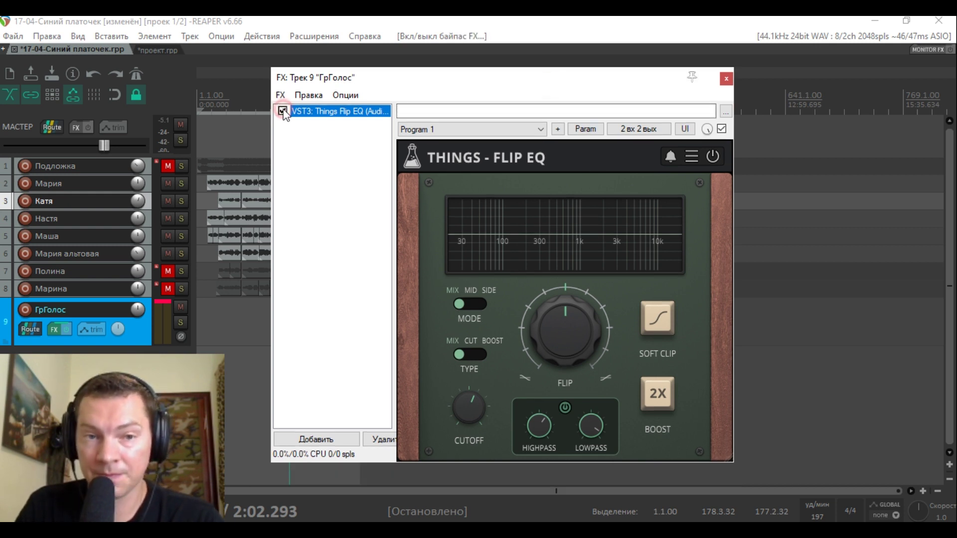
- Raise the Flip EQ's Flip control to 2.9 dB and move the effect window clear of the vocal clips
drag(550, 282, 588, 304)
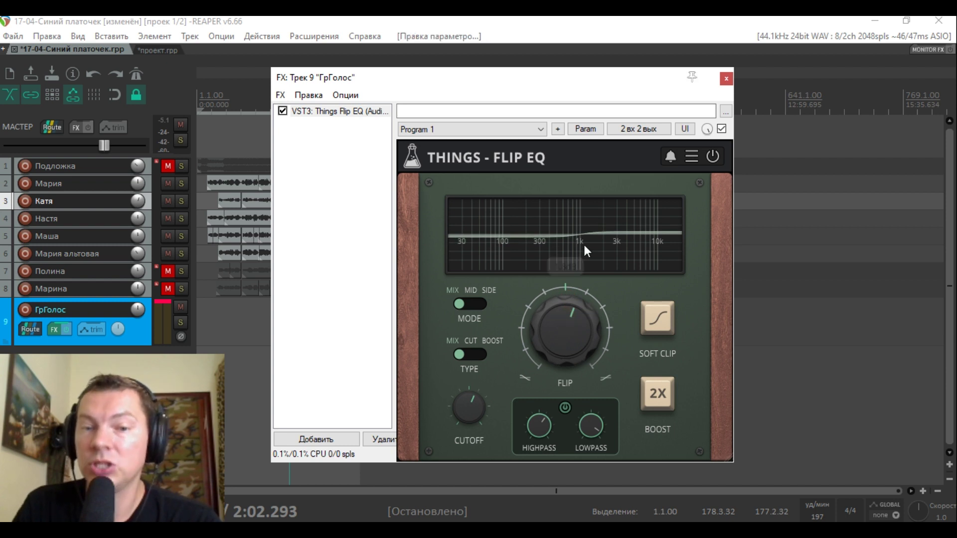
drag(467, 414, 470, 416)
mouse_move(574, 326)
mouse_down()
mouse_move(577, 252)
mouse_move(567, 332)
mouse_up()
drag(468, 86, 619, 81)
- Solo the vocal on track 2, play it from 0:30.000, and compare the sound with Flip EQ bypassed and enabled
click(250, 129)
scroll(250, 129, up, 3)
click(323, 131)
click(260, 143)
click(181, 183)
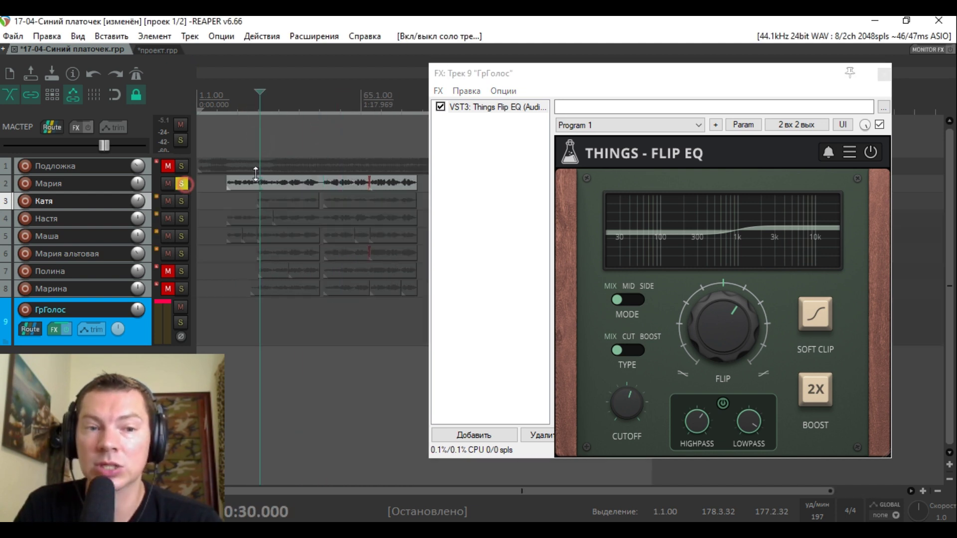
key(space)
click(717, 328)
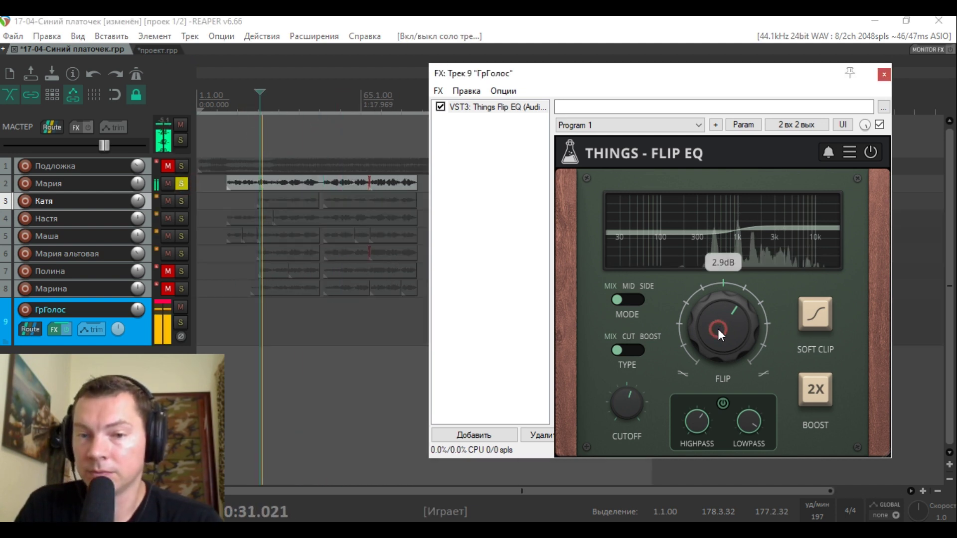
click(440, 107)
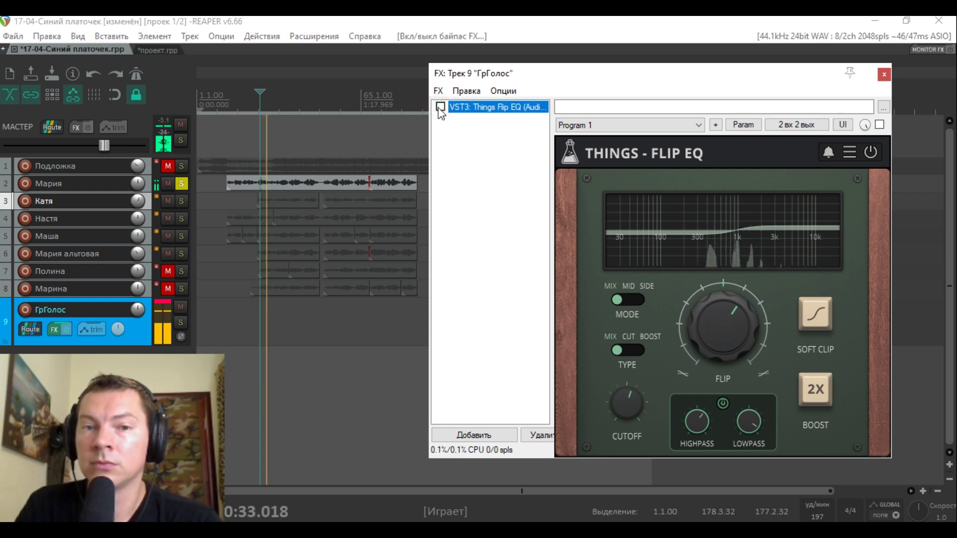
click(440, 107)
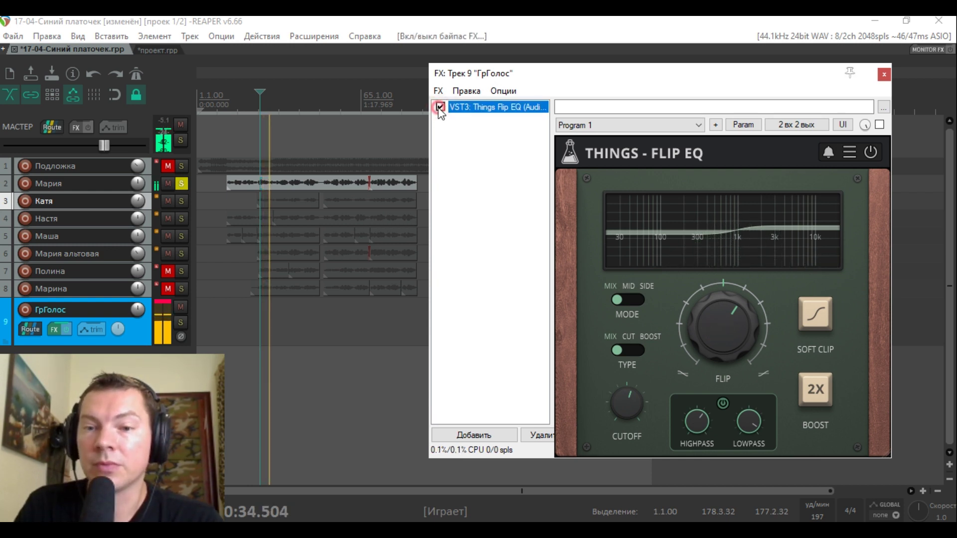
- Adjust Flip around 3.0 dB and check the cutoff while the soloed vocal plays, then stop playback
click(731, 332)
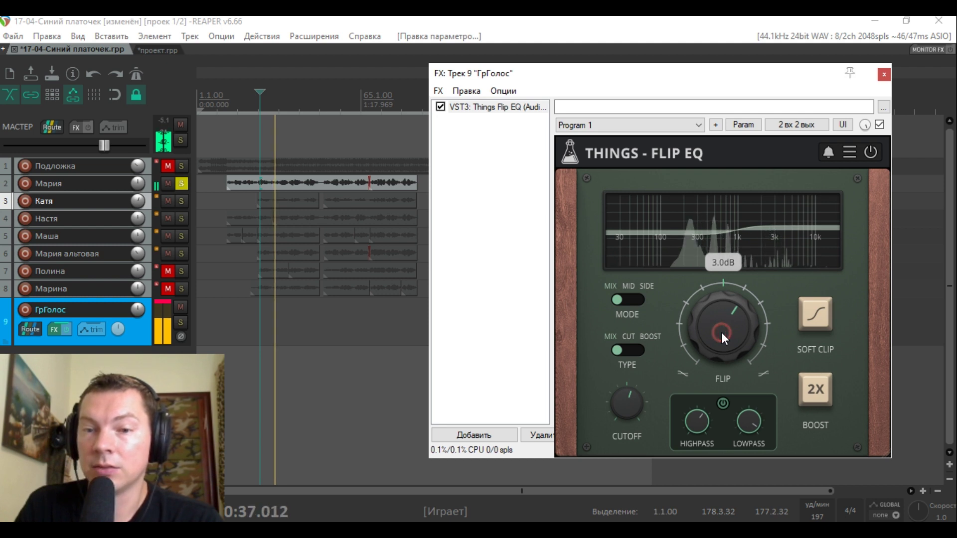
drag(715, 336, 716, 321)
mouse_move(627, 396)
mouse_down()
mouse_move(624, 423)
mouse_move(628, 398)
mouse_up()
drag(728, 324, 728, 330)
key(space)
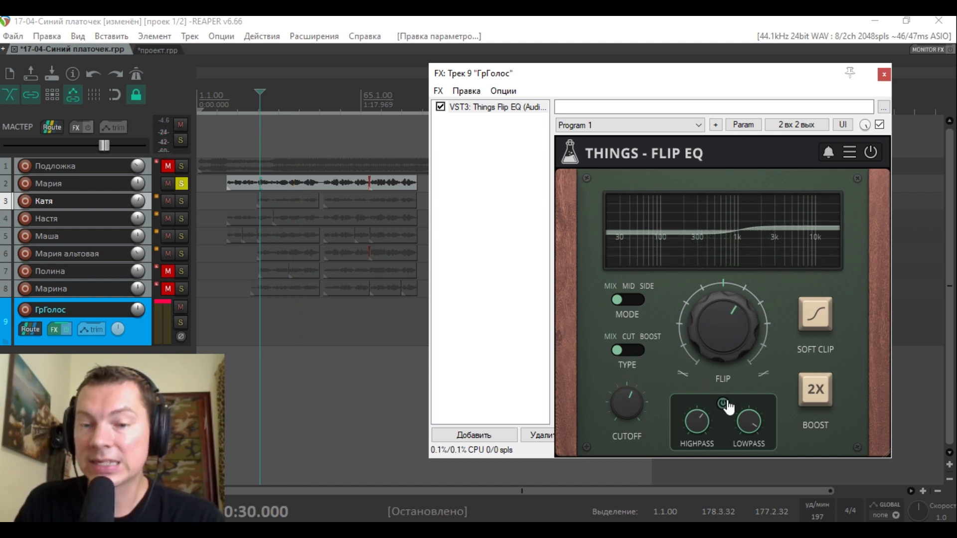
- Enable Flip EQ's high-pass and low-pass filters and lower the high-pass frequency slightly
click(722, 402)
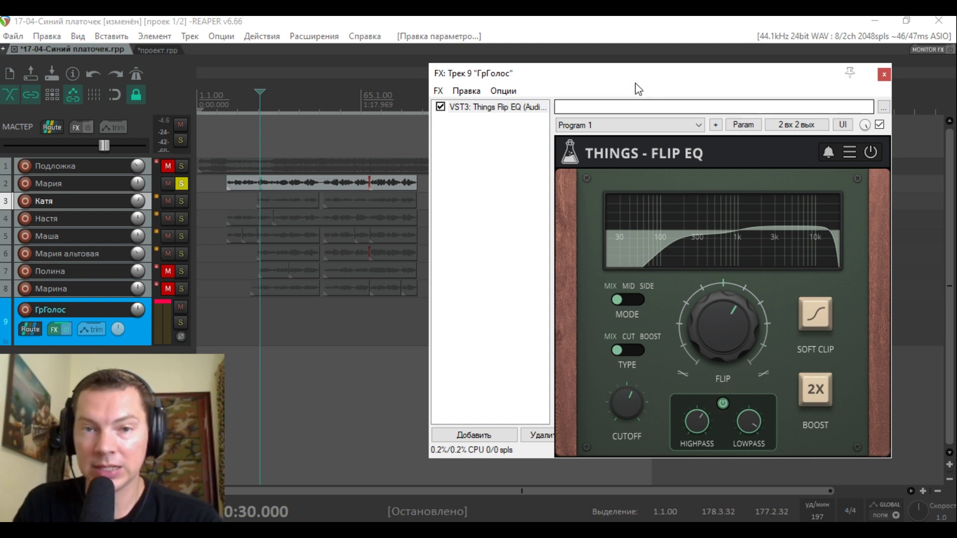
drag(639, 75, 630, 75)
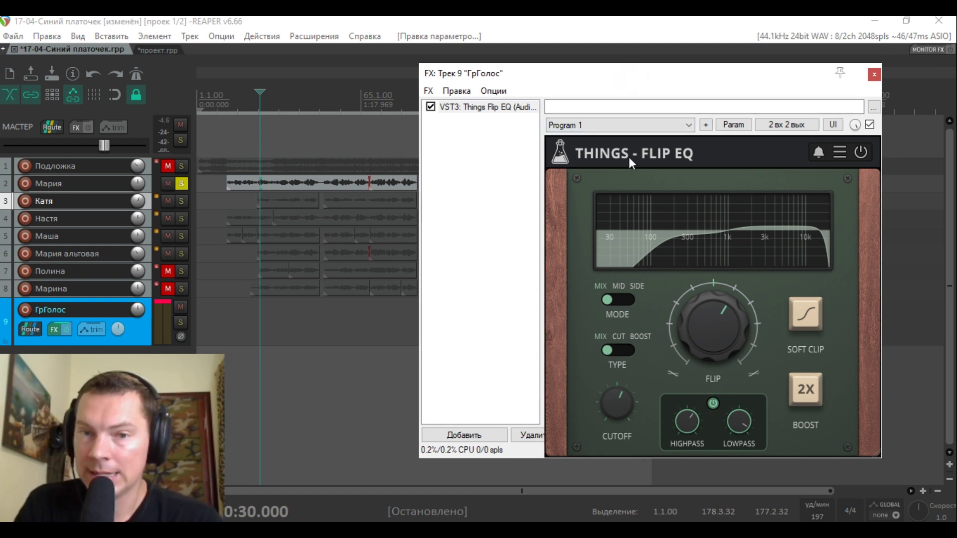
drag(686, 421, 734, 424)
mouse_move(735, 422)
mouse_move(693, 425)
mouse_down()
mouse_move(692, 453)
mouse_move(684, 411)
mouse_up()
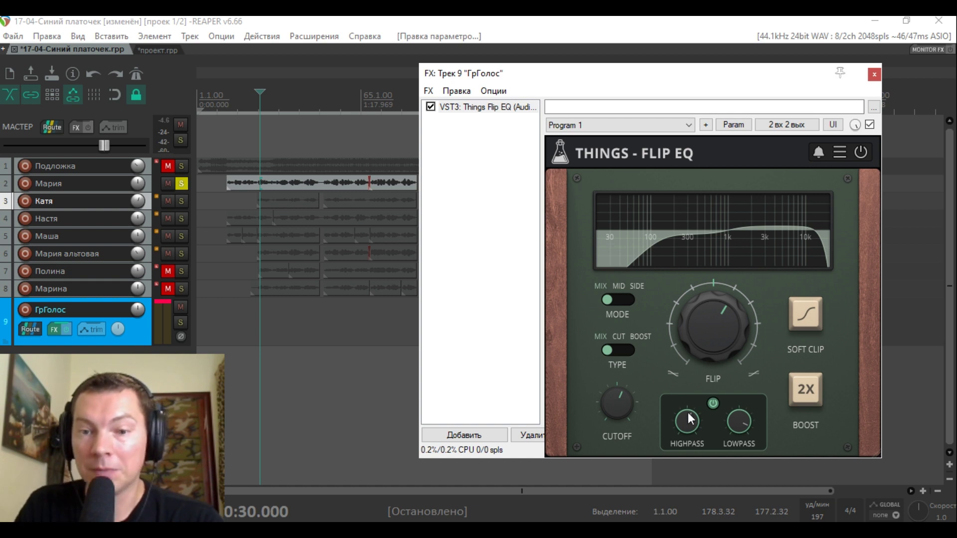
drag(688, 413, 687, 423)
click(327, 138)
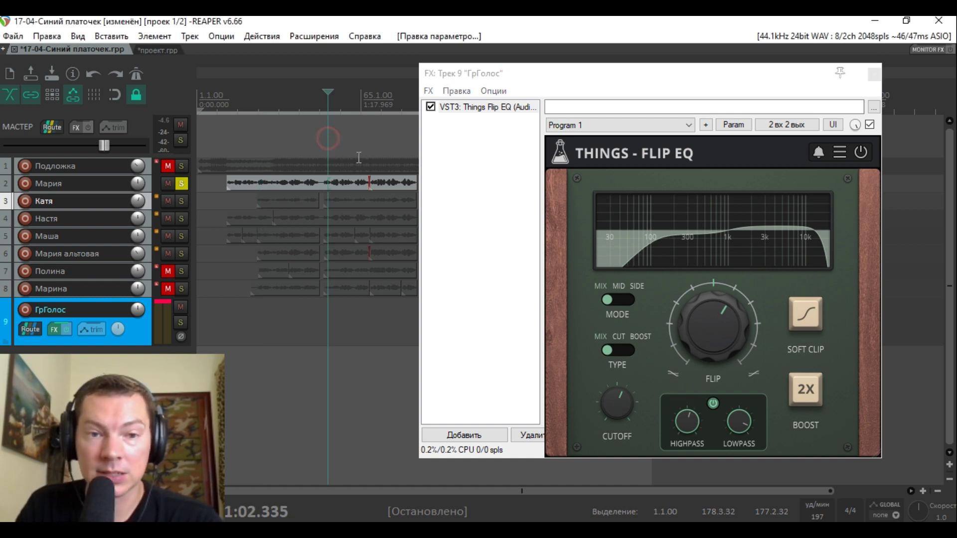
click(684, 427)
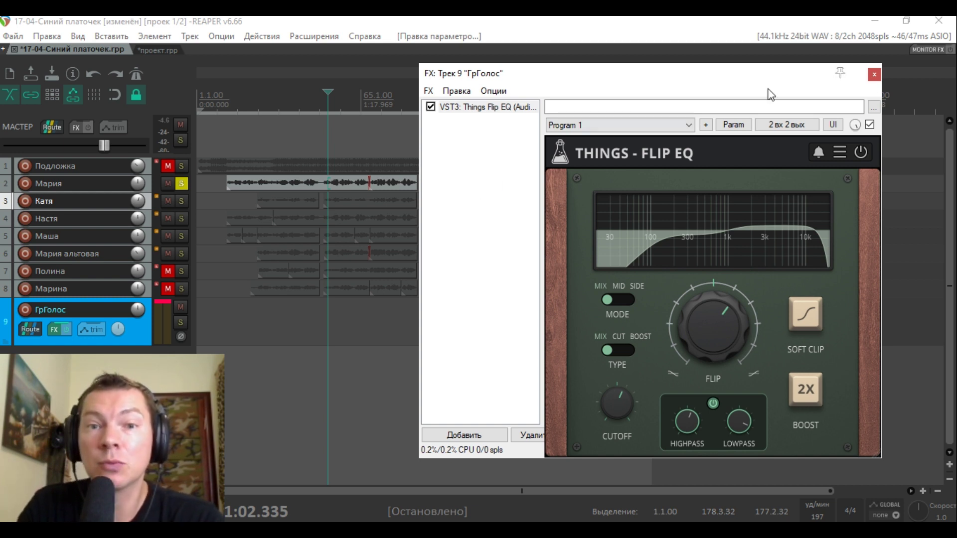
- Play the soloed vocal from 1:01.668 while raising Flip to 4.1 dB, and stop playback
click(318, 142)
click(327, 140)
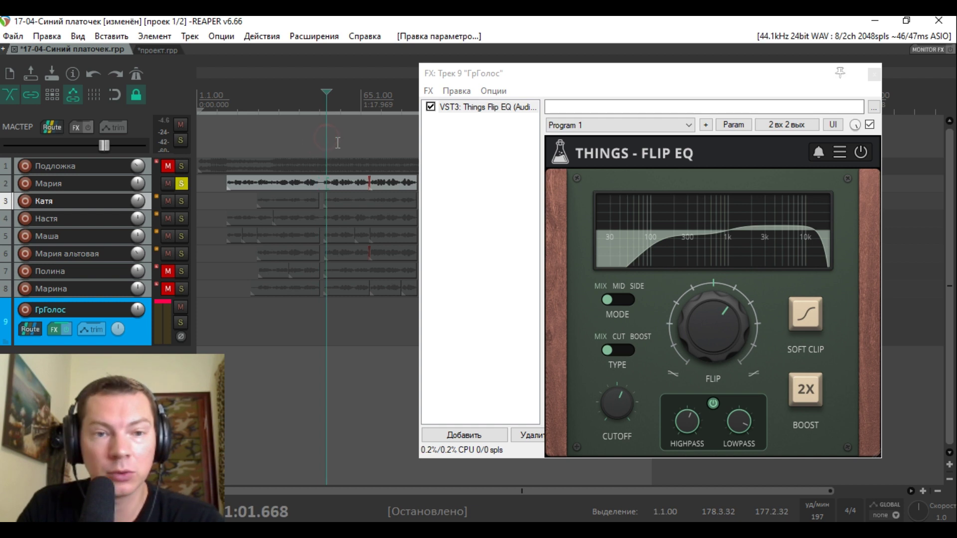
key(space)
drag(696, 345, 703, 332)
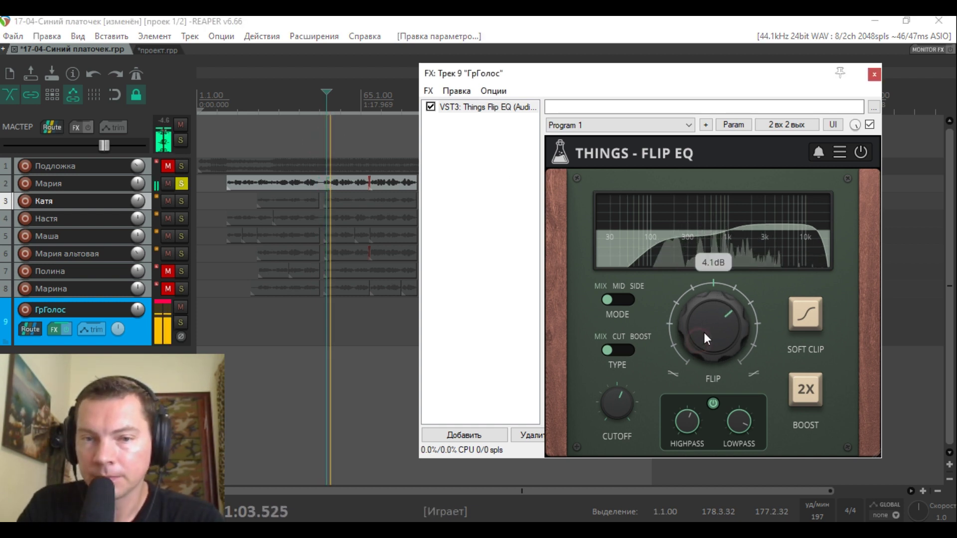
key(space)
- Remove the solo from track 2, unmute the backing track, and listen to the vocals with and without the backing
click(182, 184)
click(167, 166)
key(space)
drag(704, 342, 703, 342)
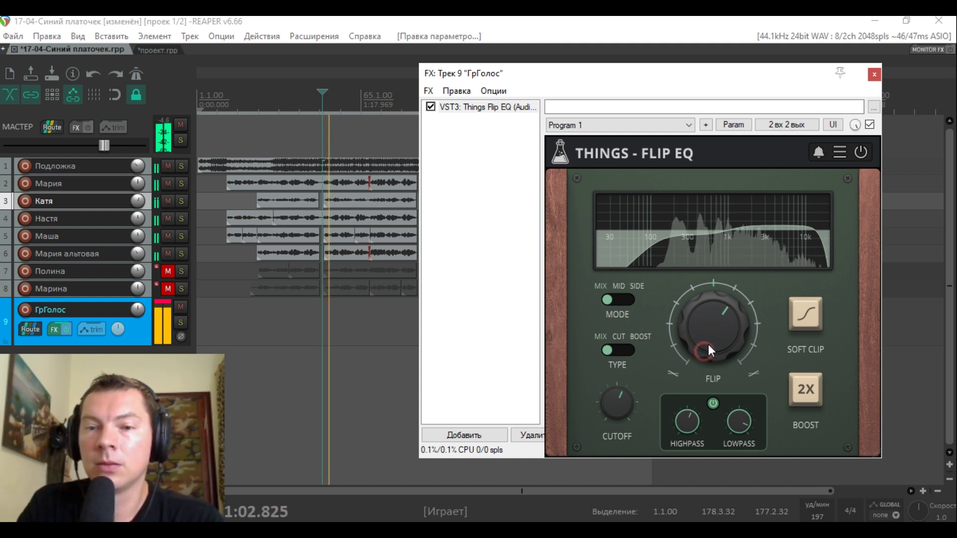
click(169, 166)
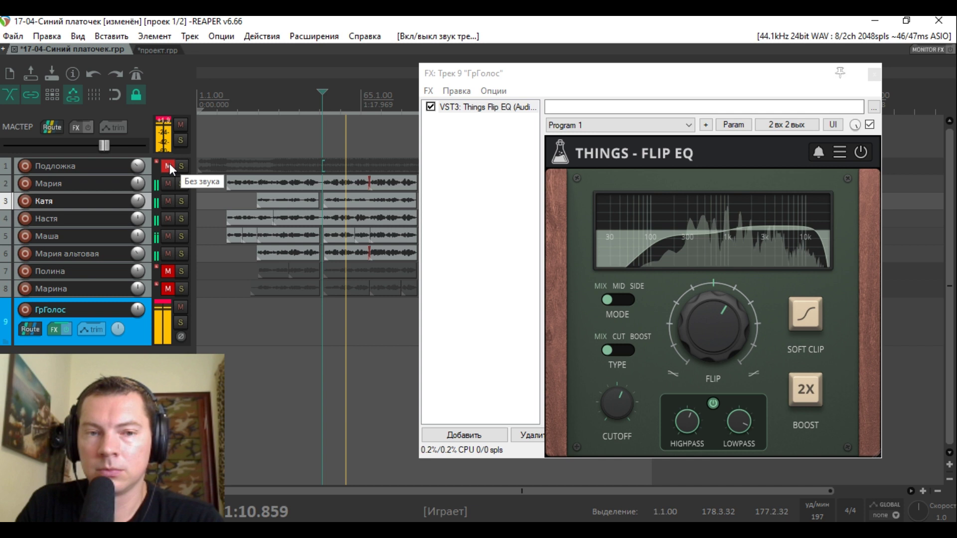
click(169, 164)
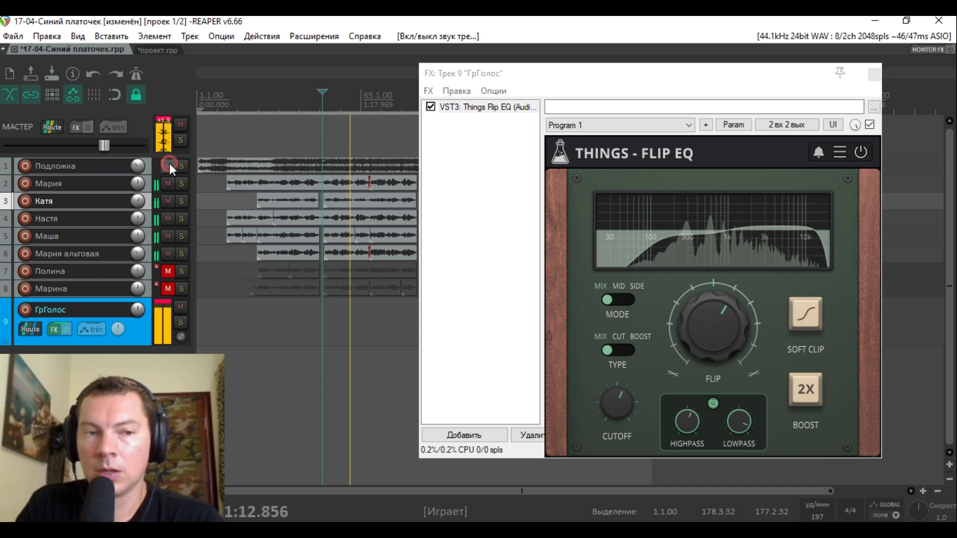
- Stop playback, return Flip to its neutral centre setting, and close the group track's effects window
key(space)
drag(695, 315, 701, 343)
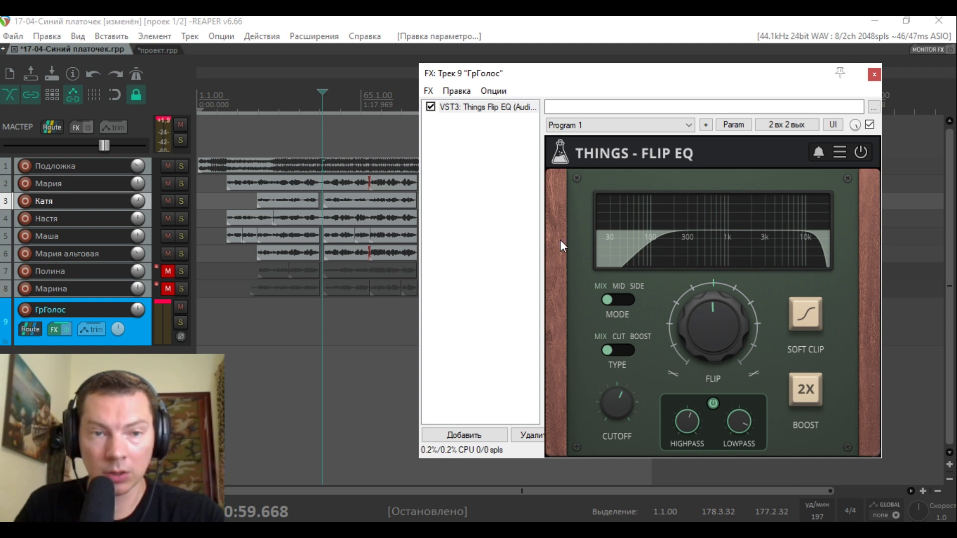
click(874, 75)
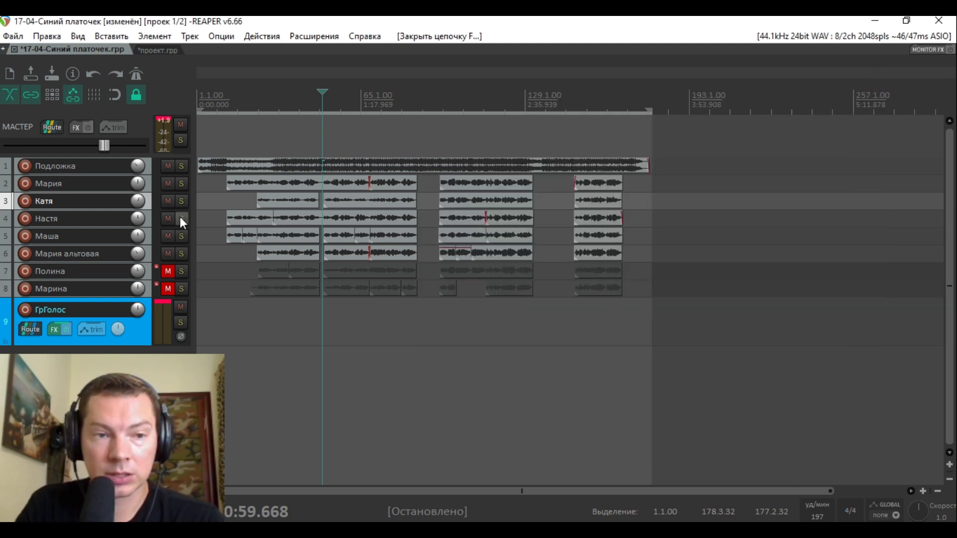
- Enlarge track 3 to inspect its vocal clips, check its effects chain, and reduce the track height again
drag(127, 209, 122, 256)
click(348, 139)
scroll(279, 169, up, 3)
click(54, 225)
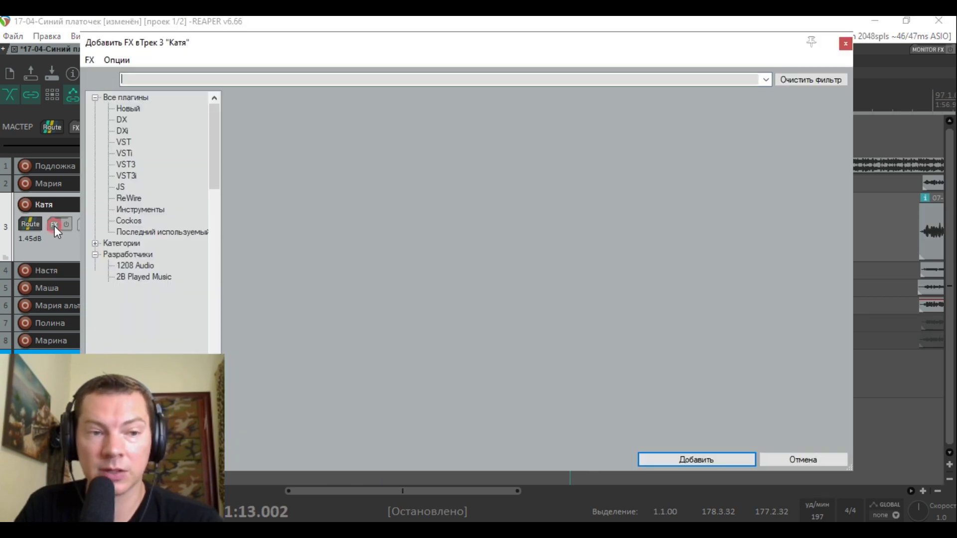
click(845, 44)
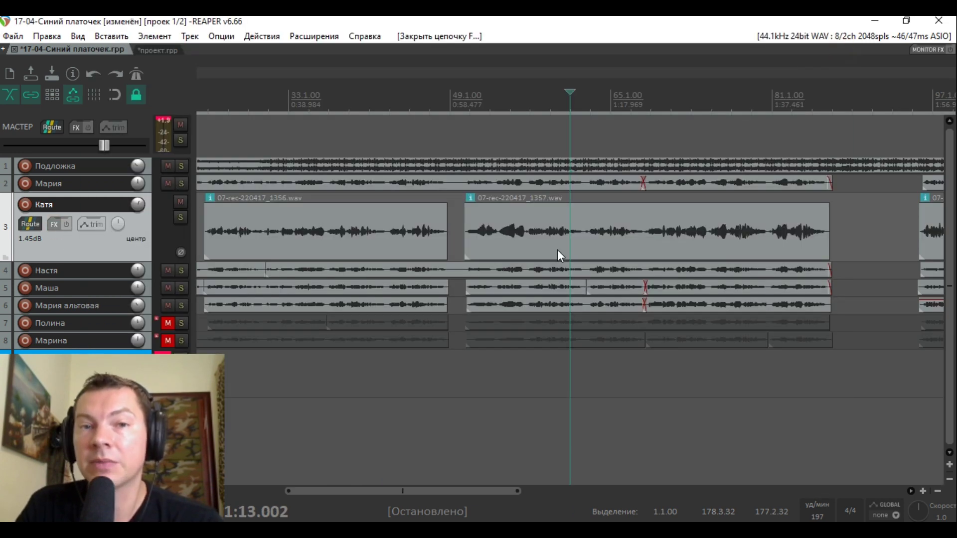
drag(144, 259, 150, 219)
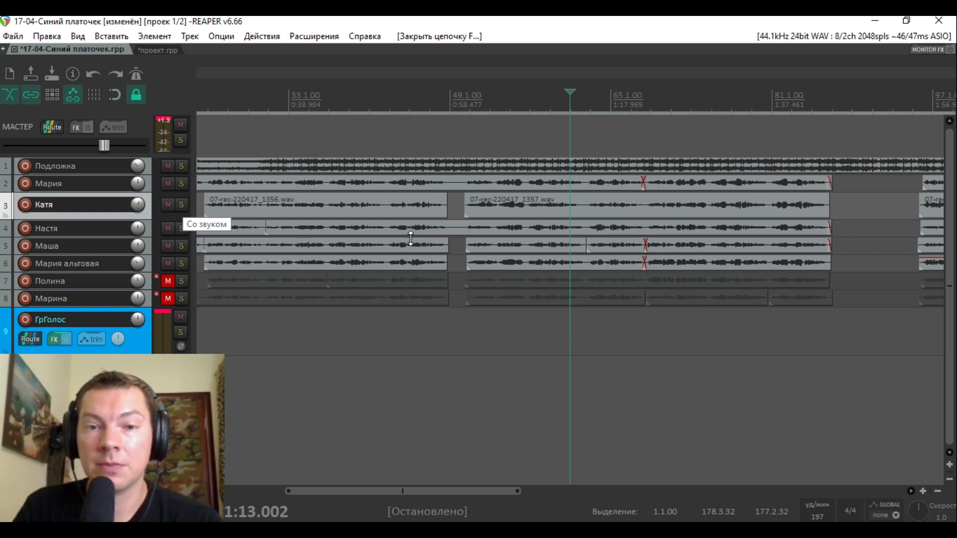
- Unmute the vocals on tracks 7 and 8, and mute both tracks again
scroll(656, 229, down, 2)
scroll(656, 229, down, 3)
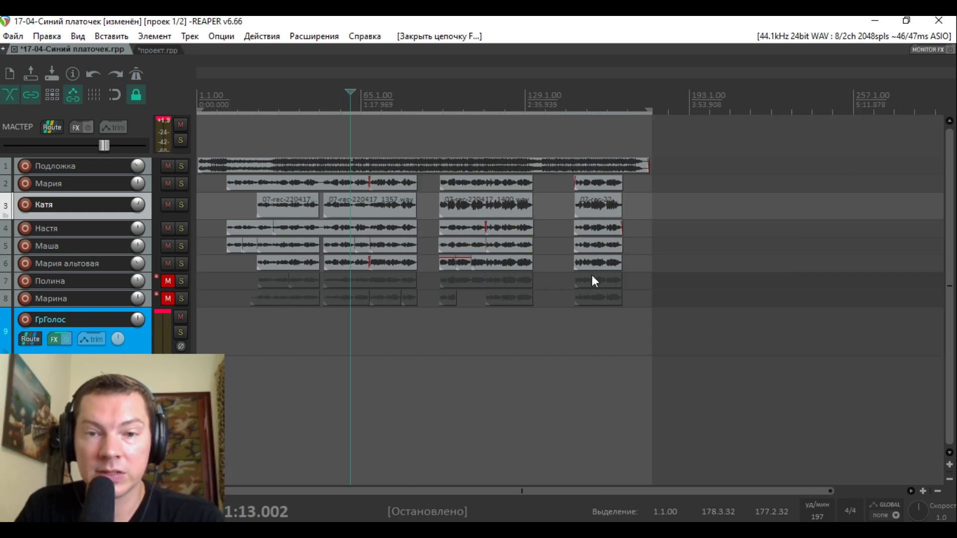
click(167, 280)
click(168, 300)
click(167, 278)
click(165, 299)
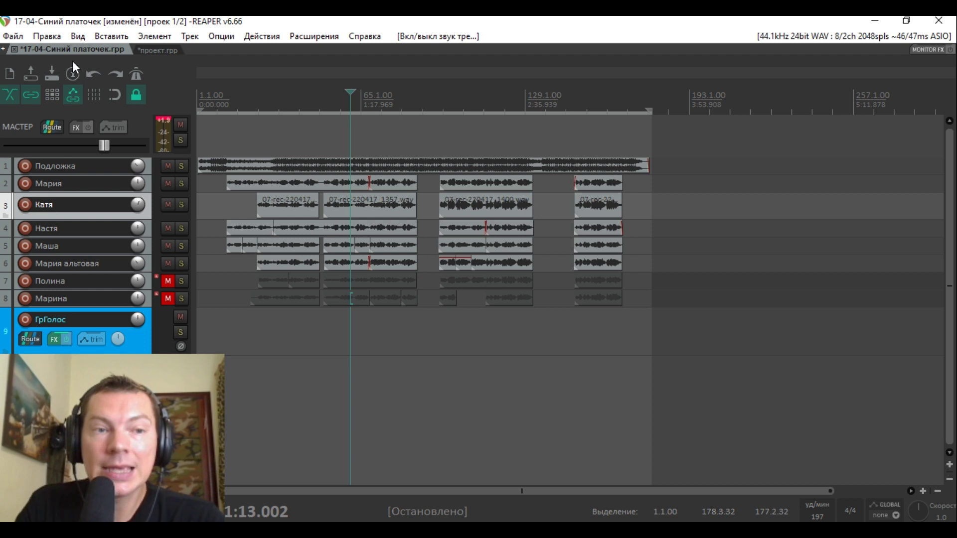
- Switch to the проект.rpp project and examine the V47 clips around 9:52.000
click(158, 52)
click(529, 153)
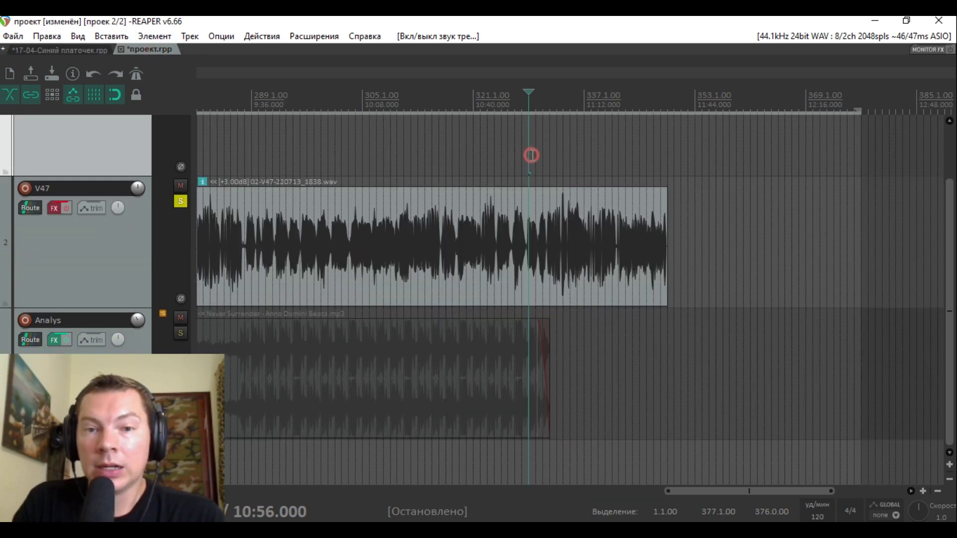
scroll(530, 154, down, 3)
click(457, 158)
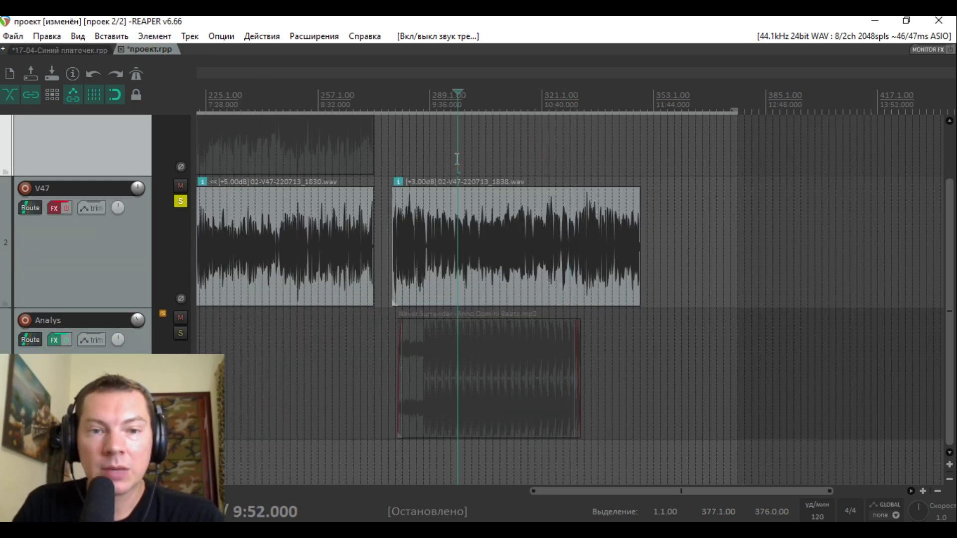
scroll(456, 159, down, 2)
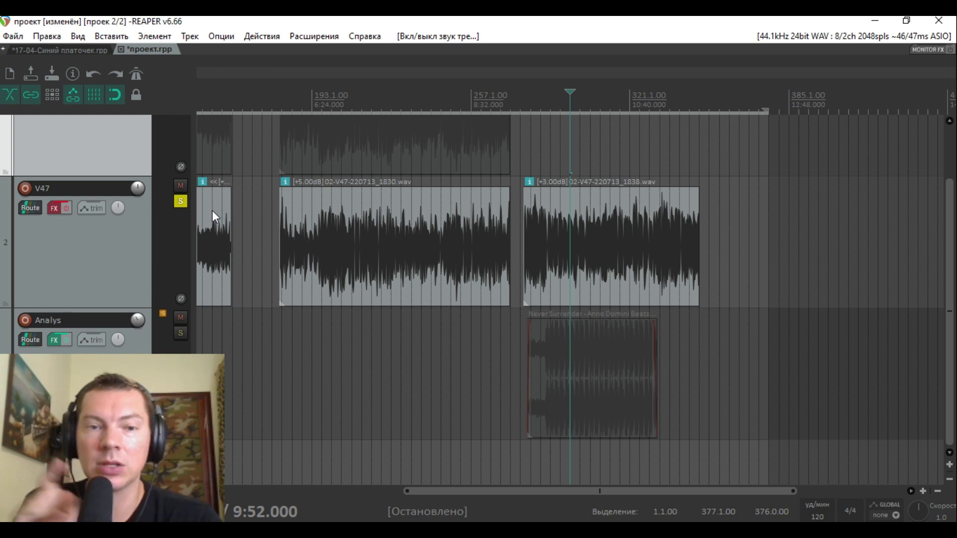
- Return to the 17-04-Синий платочек.rpp project, solo the vocal on track 4, enlarge the track, and listen from 1:10.834
click(64, 50)
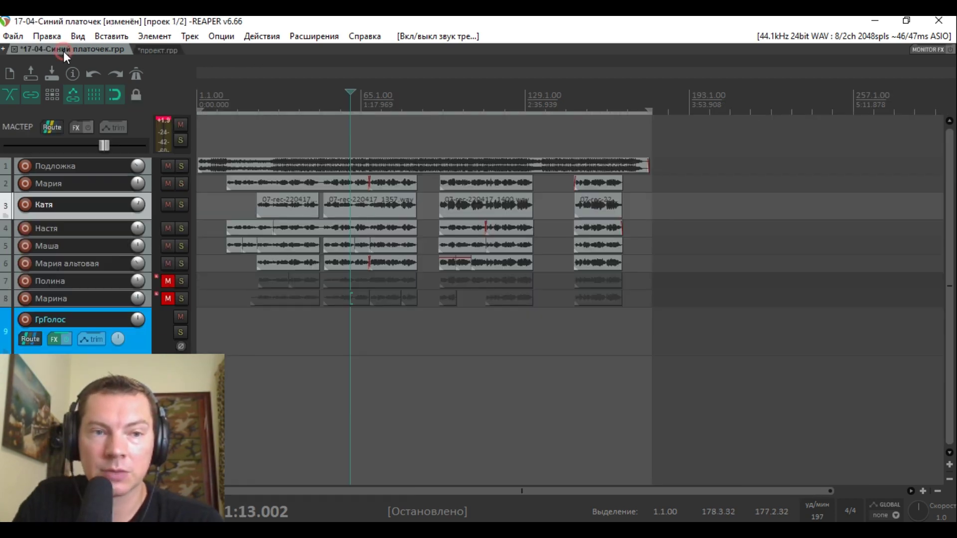
click(389, 129)
scroll(389, 128, up, 2)
click(486, 134)
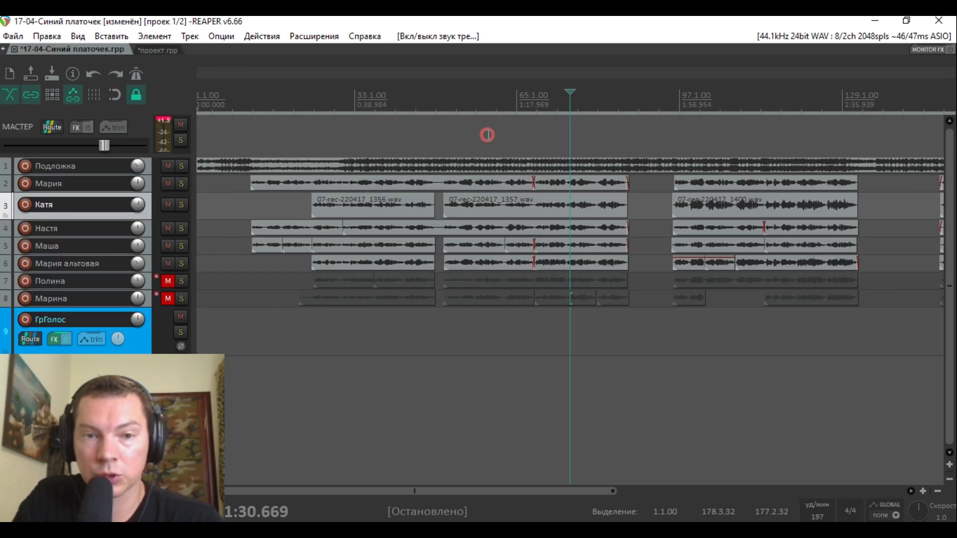
click(182, 229)
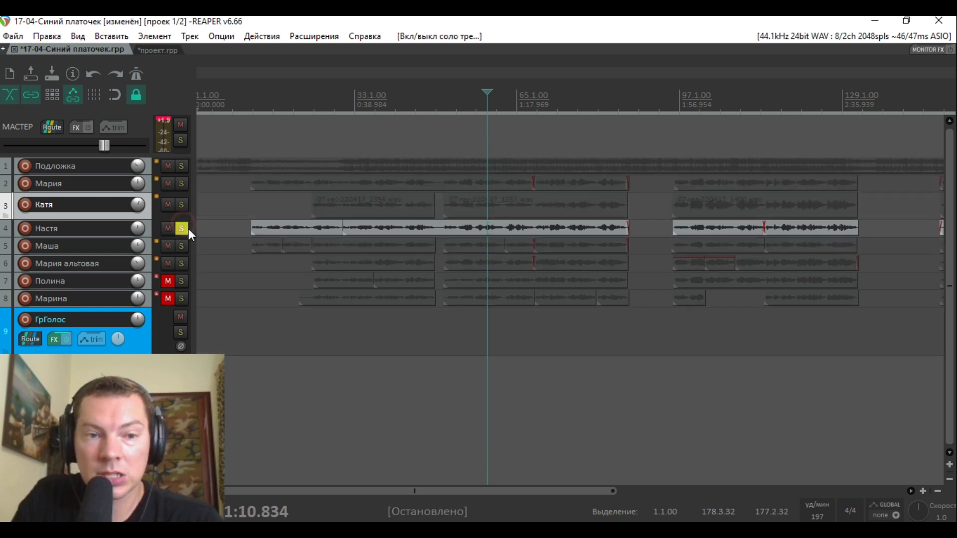
key(space)
scroll(491, 242, up, 2)
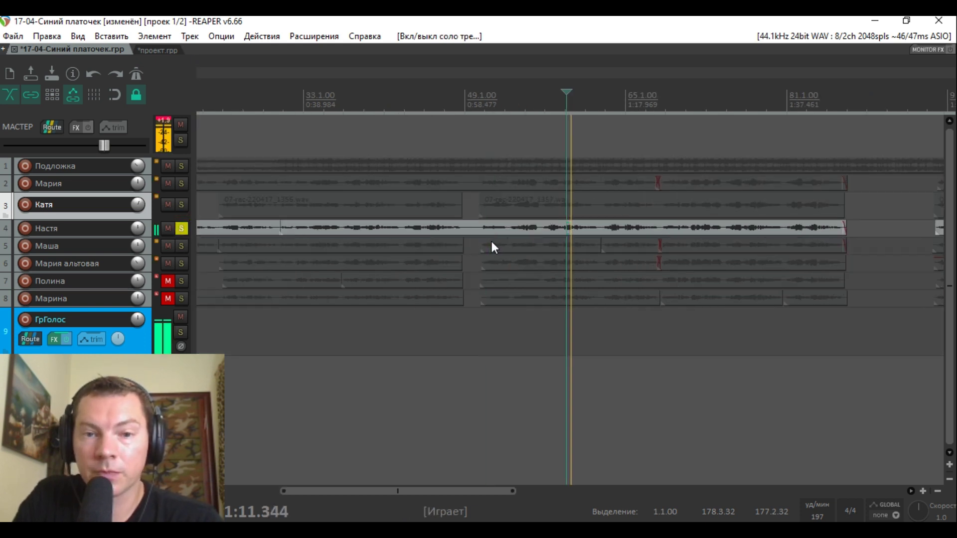
double_click(114, 236)
key(space)
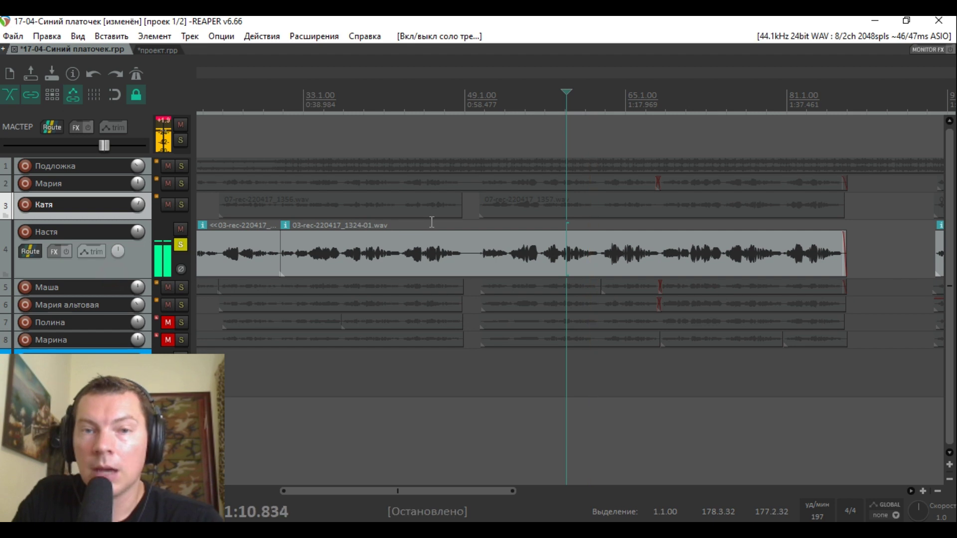
- Remove the solo from track 4 and reduce its track height
scroll(611, 150, down, 2)
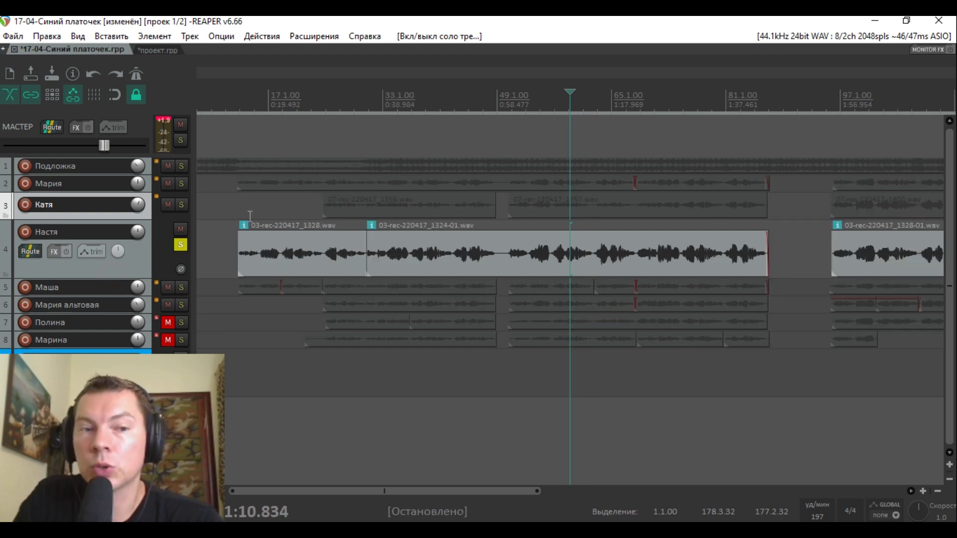
click(180, 246)
scroll(525, 205, down, 2)
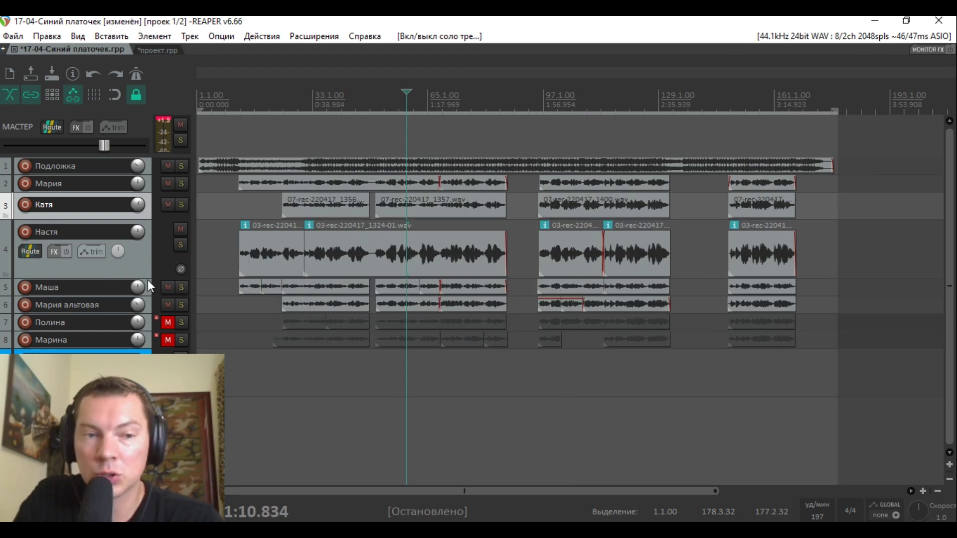
drag(145, 278, 144, 254)
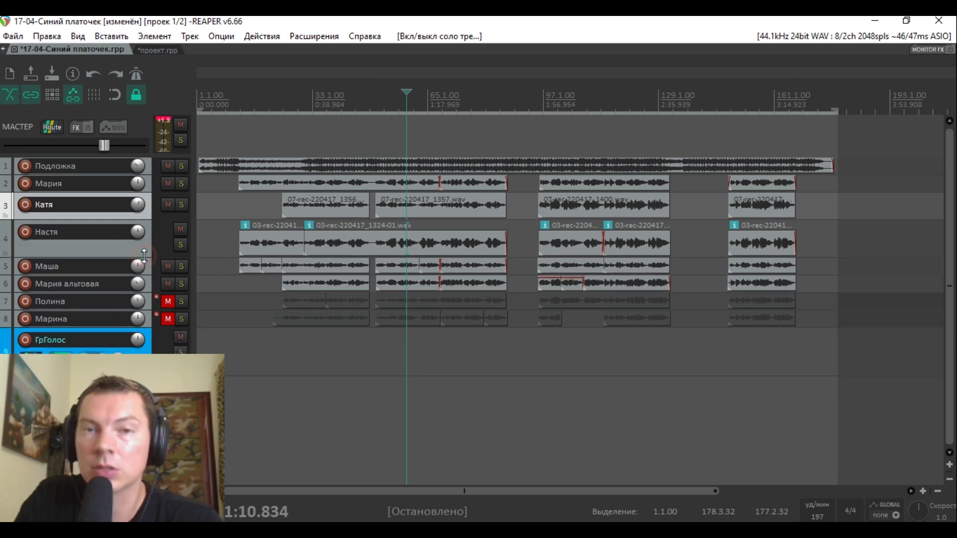